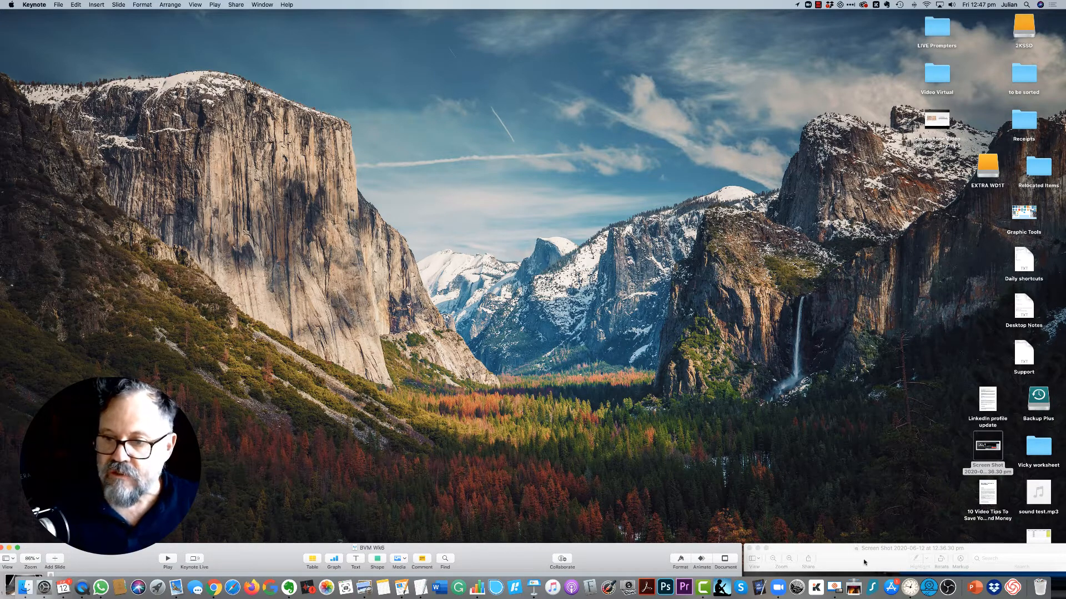
Step: Bring the Camtasia Recorder screenshot window up onto the desktop for viewing and move it back out of the way
{"action": "left_click_drag", "start_coordinate": [868, 559], "coordinate": [440, 161]}
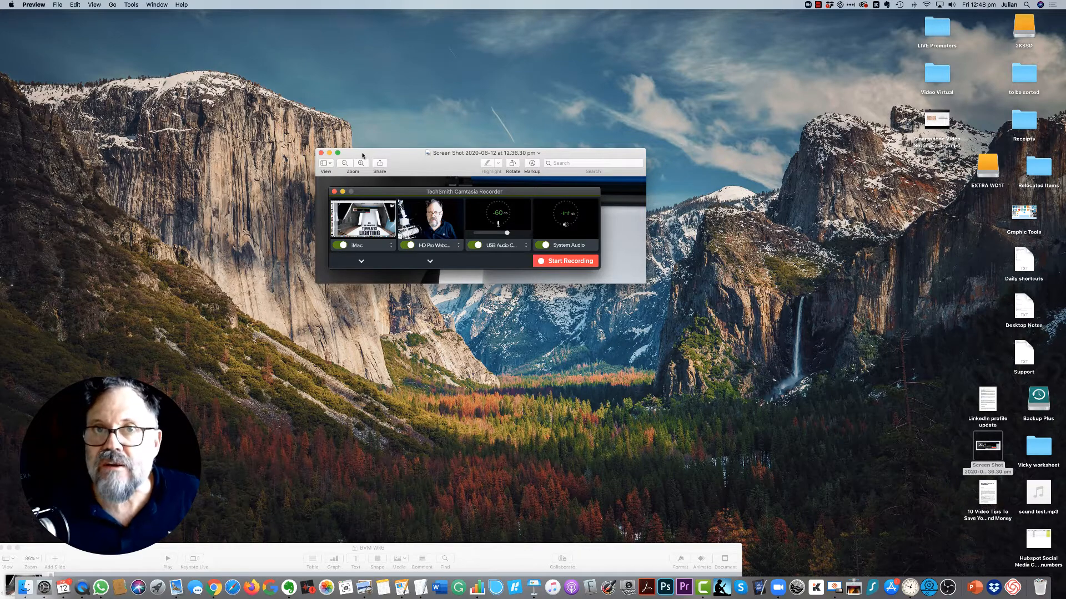
{"action": "left_click_drag", "start_coordinate": [367, 154], "coordinate": [859, 553]}
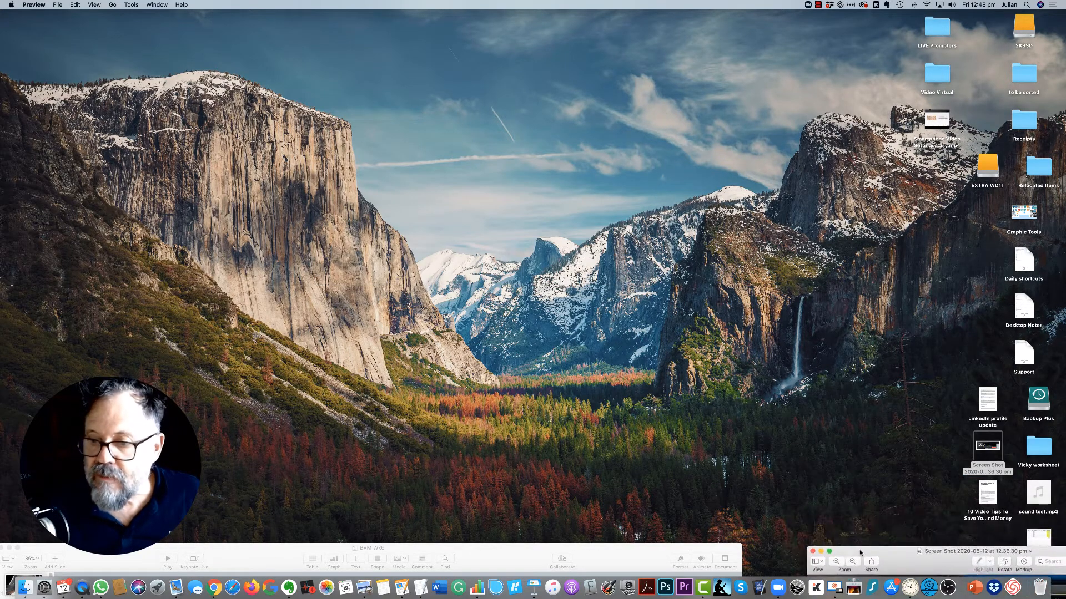
Step: Bring the BVM Wk6 presentation window up onto the desktop and briefly play its slideshow full screen before exiting it
{"action": "left_click_drag", "start_coordinate": [664, 555], "coordinate": [702, 39]}
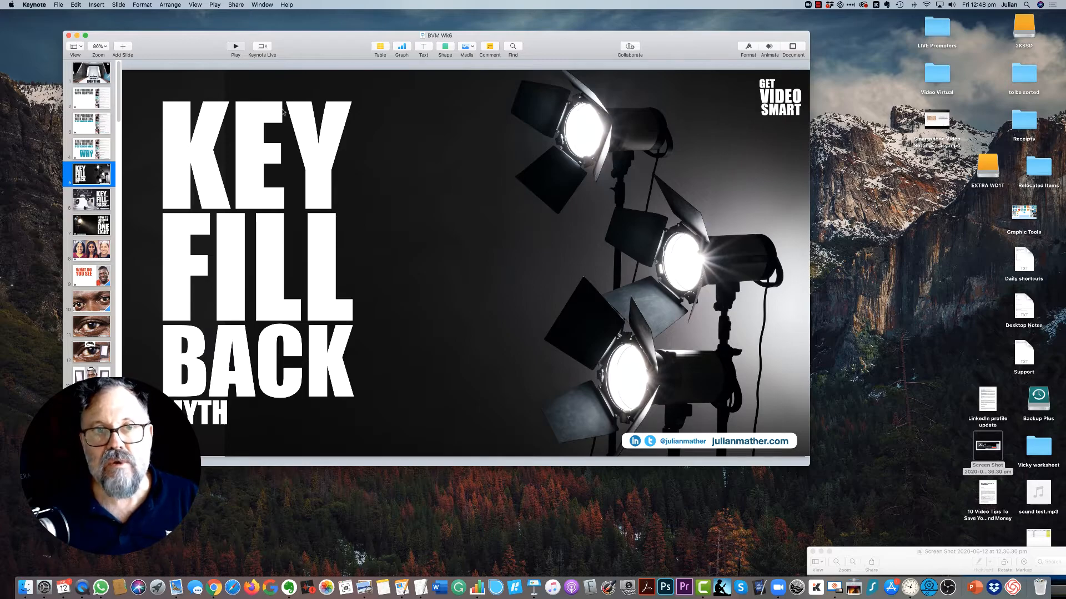
{"action": "key", "text": "alt+super+p"}
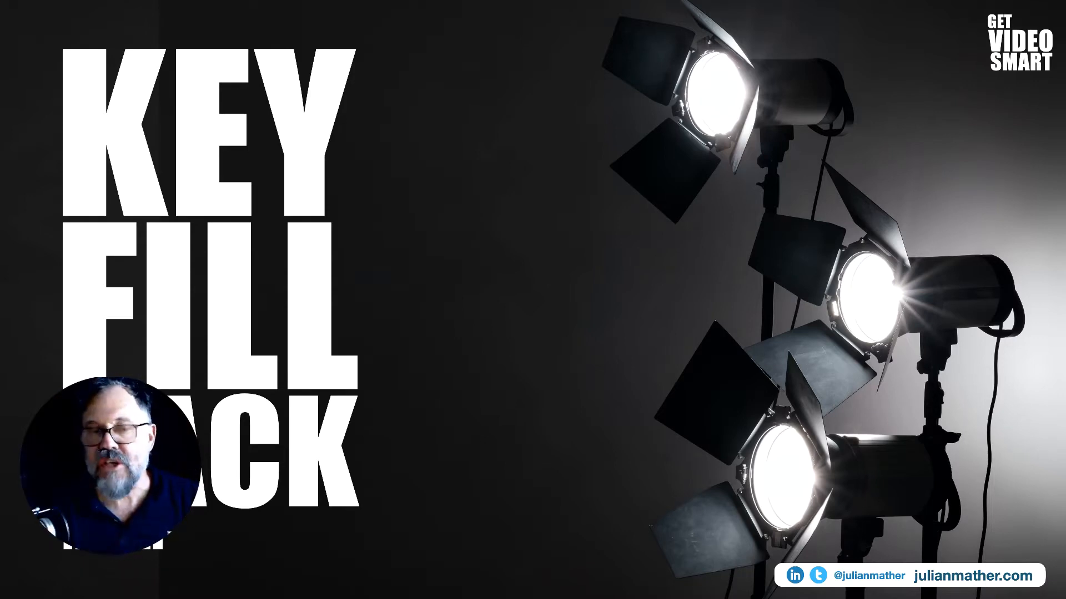
{"action": "key", "text": "Escape"}
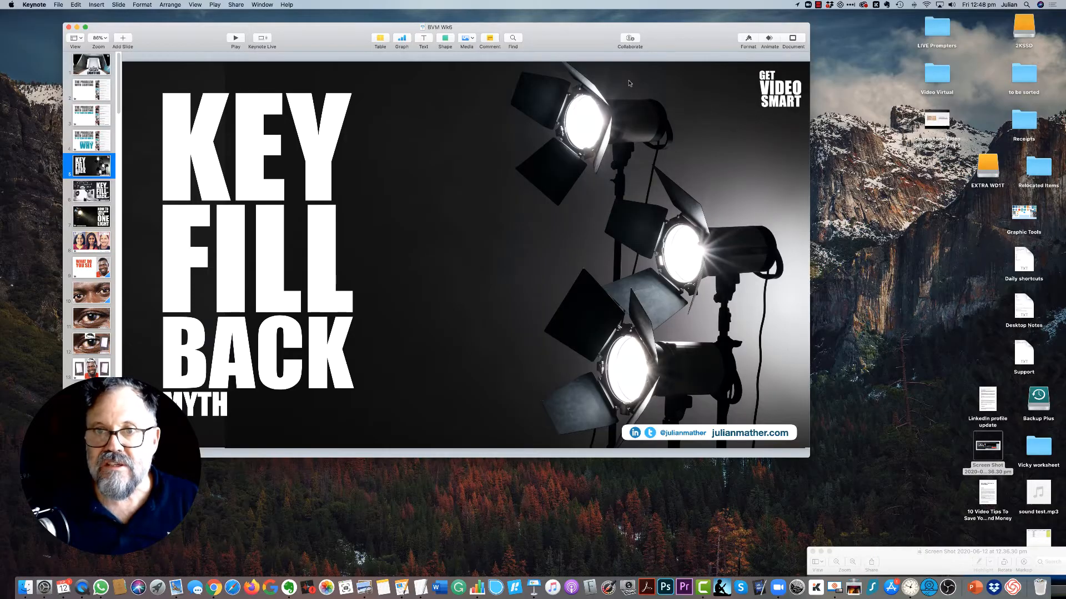
Step: Position the BVM Wk6 presentation window at the desktop's upper-left corner and enlarge it to fill the screen above the Dock
{"action": "left_click_drag", "start_coordinate": [541, 44], "coordinate": [476, 33]}
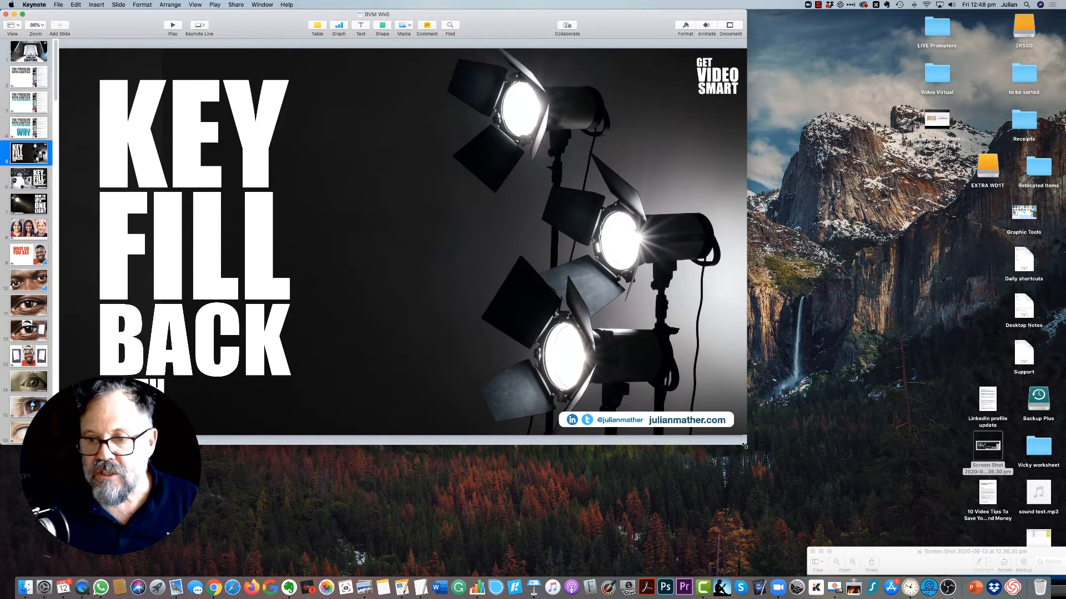
{"action": "left_click_drag", "start_coordinate": [744, 445], "coordinate": [1063, 576]}
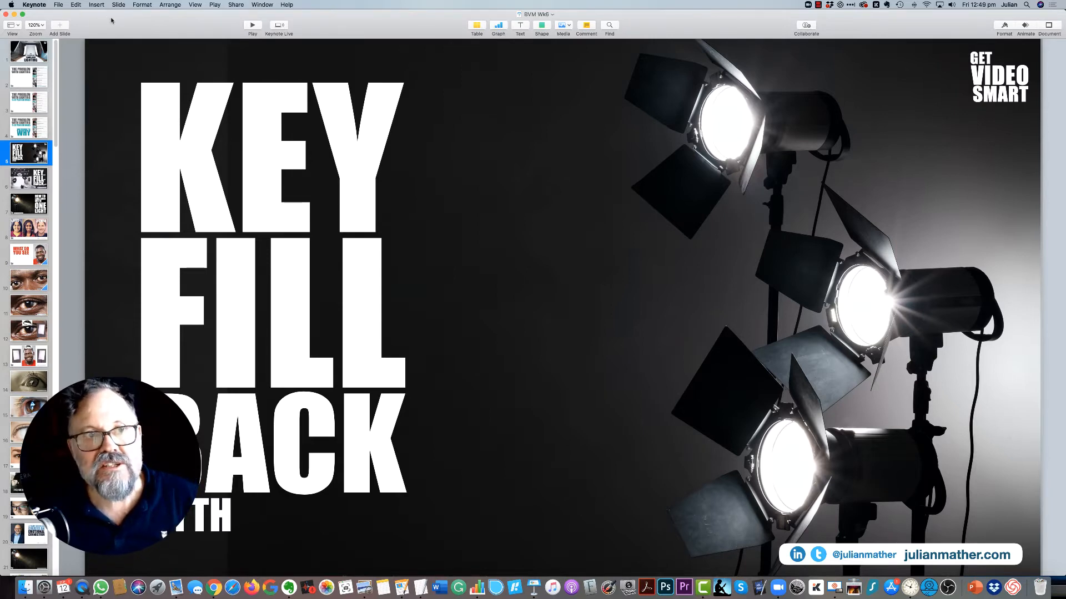
{"action": "left_click_drag", "start_coordinate": [182, 24], "coordinate": [125, 24]}
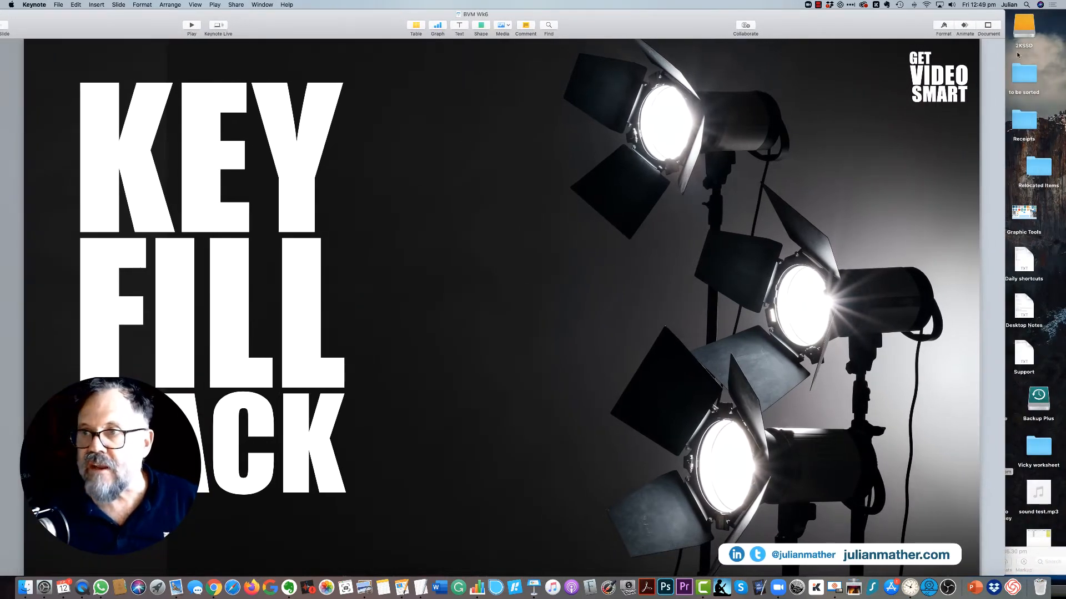
{"action": "left_click_drag", "start_coordinate": [1005, 55], "coordinate": [1063, 63]}
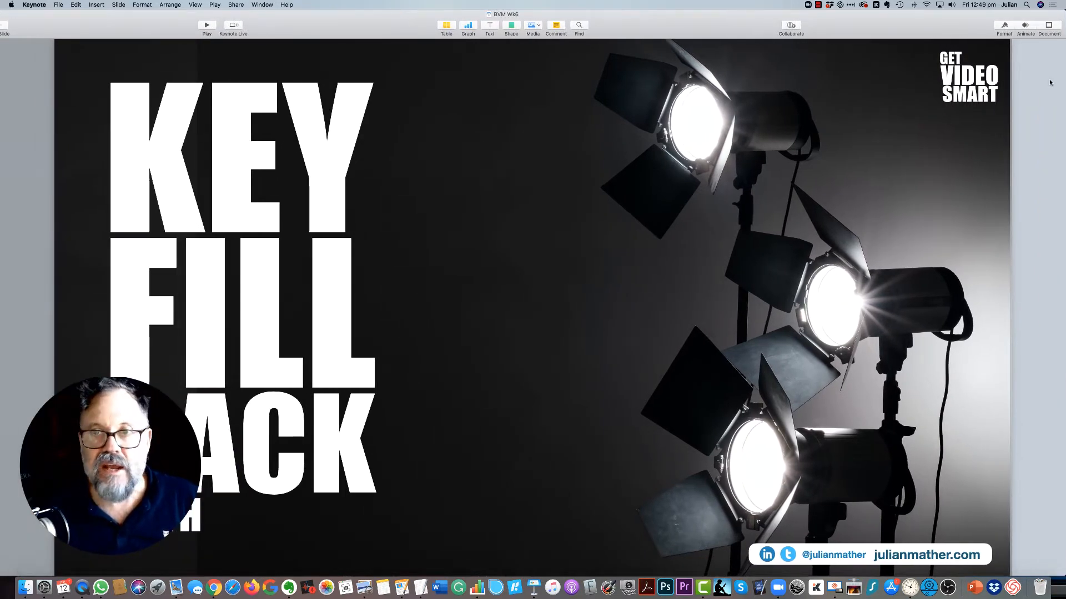
{"action": "mouse_move", "coordinate": [882, 23]}
{"action": "left_mouse_down"}
{"action": "mouse_move", "coordinate": [969, 22]}
{"action": "mouse_move", "coordinate": [863, 24]}
{"action": "left_mouse_up"}
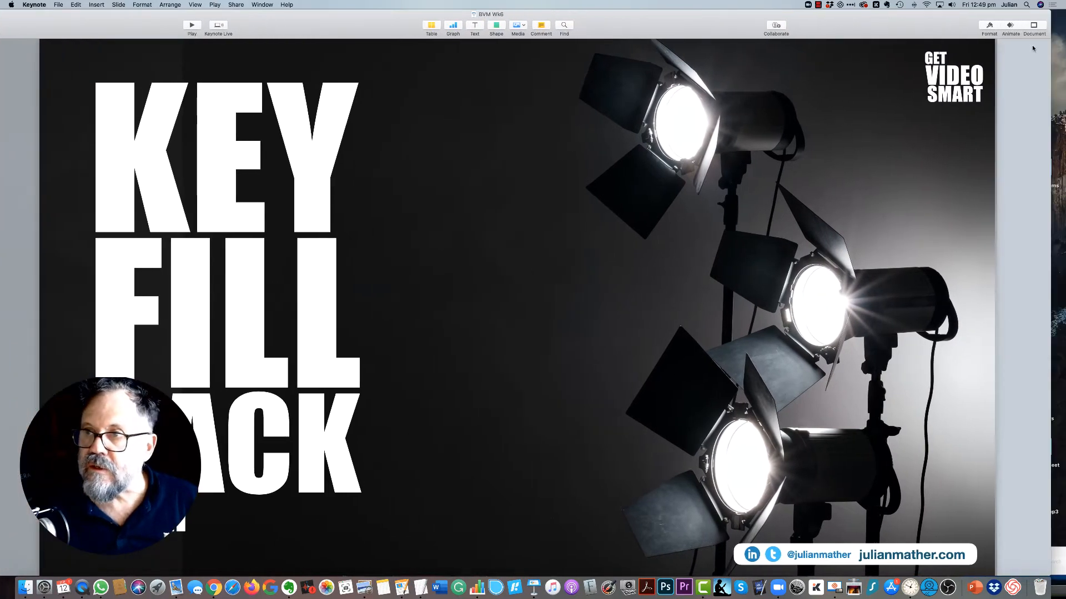
{"action": "left_click_drag", "start_coordinate": [1051, 56], "coordinate": [985, 57]}
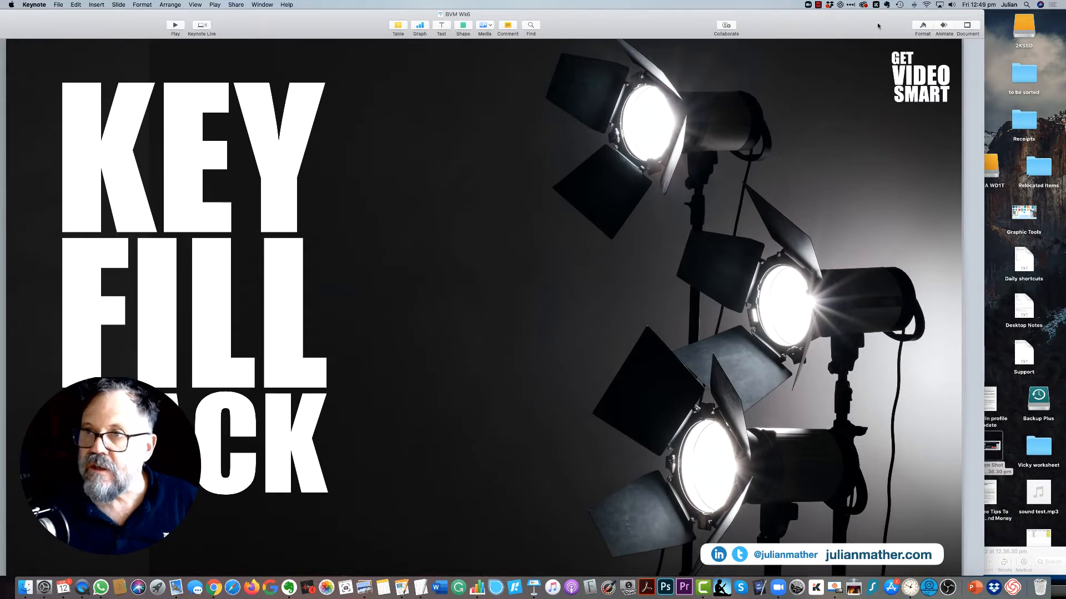
{"action": "left_click_drag", "start_coordinate": [872, 24], "coordinate": [943, 22]}
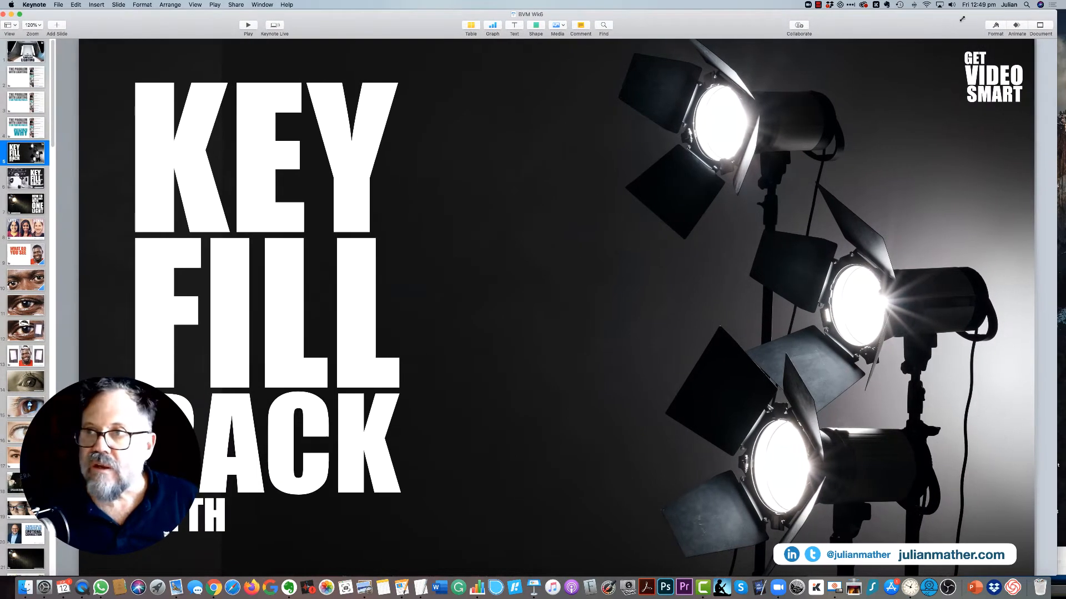
{"action": "left_click_drag", "start_coordinate": [1057, 10], "coordinate": [1065, 9]}
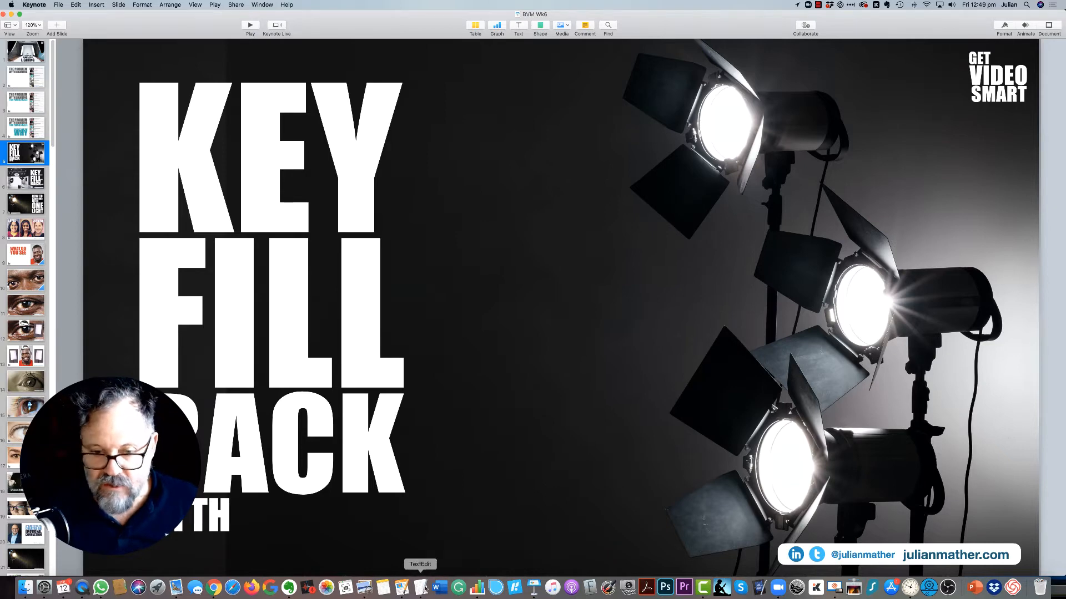
Step: Switch to Zoom, reduce the full-screen meeting to a small window near the desktop's upper-right corner, and close the Zoom home window
{"action": "left_click", "coordinate": [779, 590]}
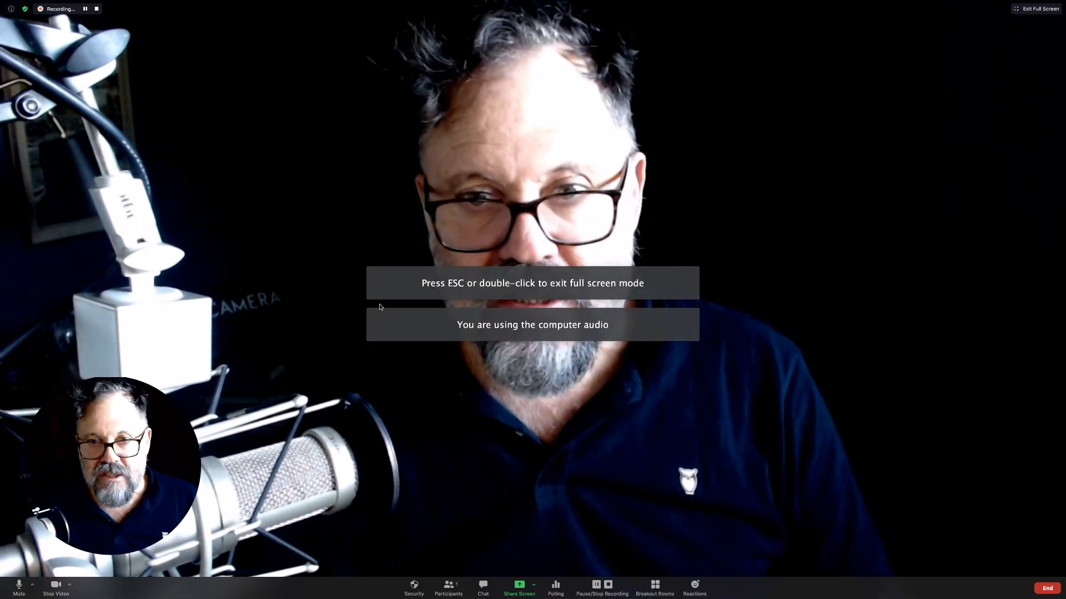
{"action": "key", "text": "Escape"}
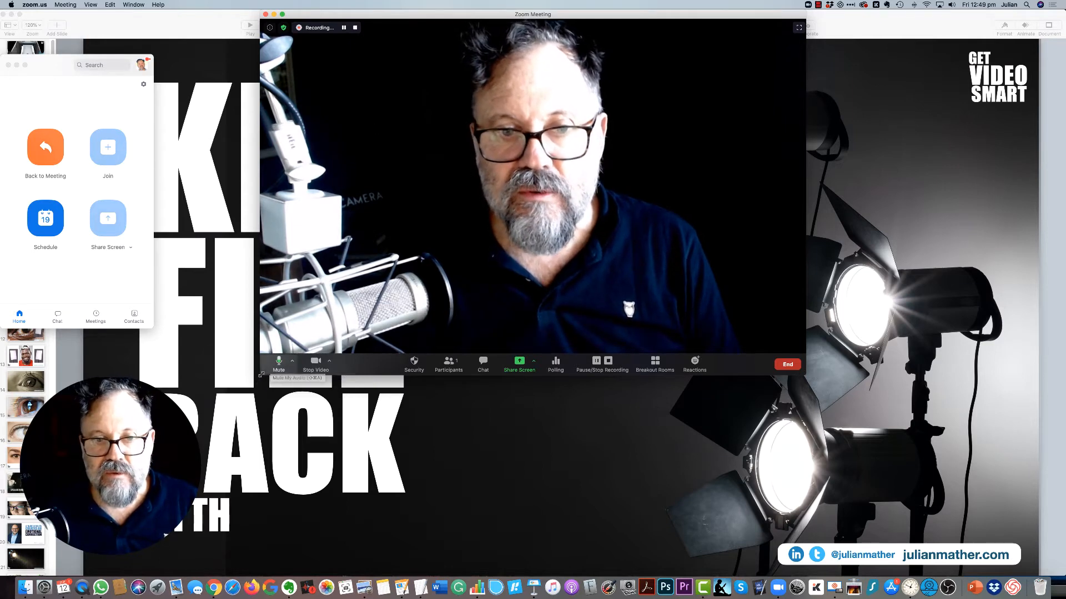
{"action": "left_click_drag", "start_coordinate": [260, 375], "coordinate": [448, 235]}
{"action": "left_click_drag", "start_coordinate": [561, 14], "coordinate": [729, 14]}
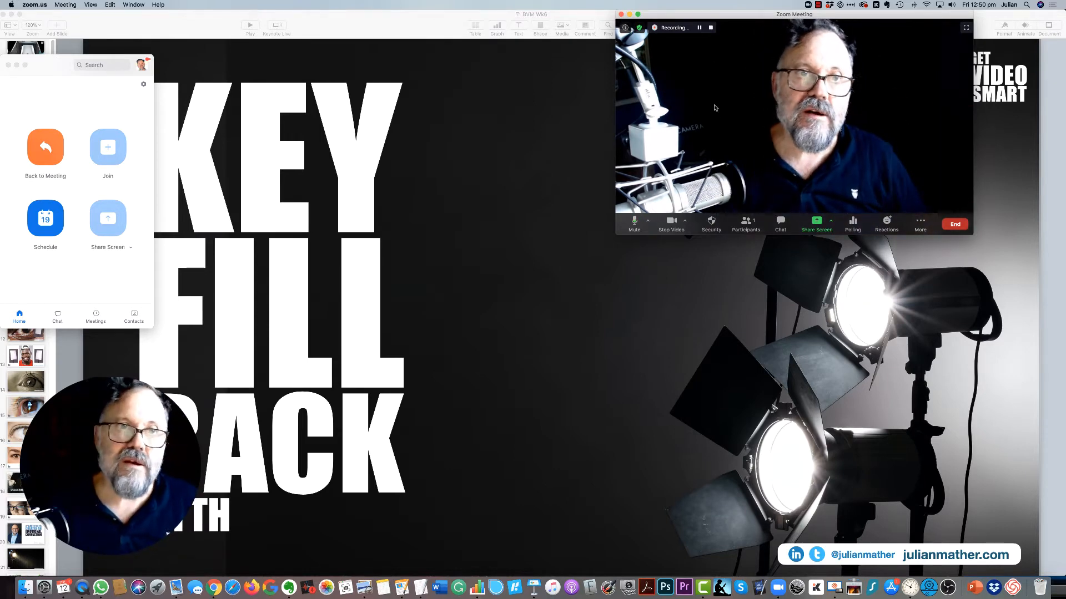
{"action": "left_click", "coordinate": [9, 65]}
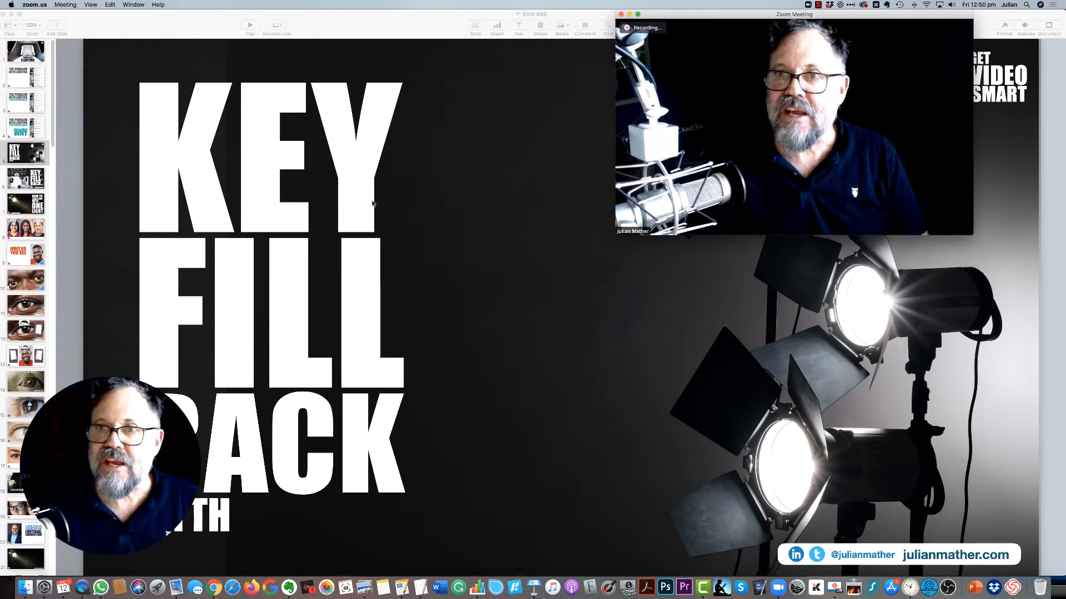
Step: Share Desktop 1 in the Zoom meeting
{"action": "mouse_move", "coordinate": [795, 232]}
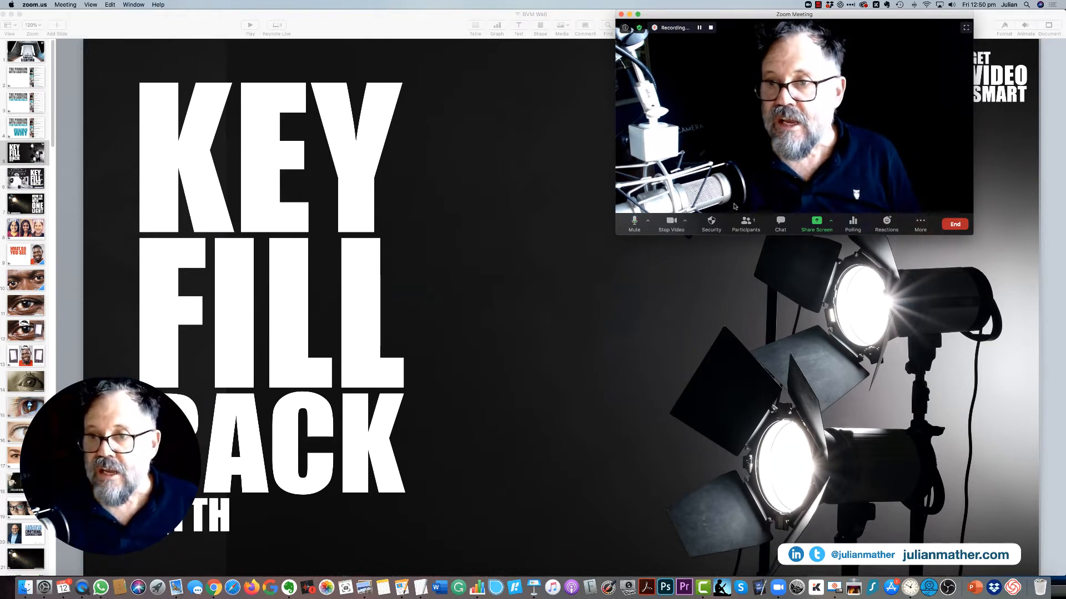
{"action": "left_click", "coordinate": [815, 223]}
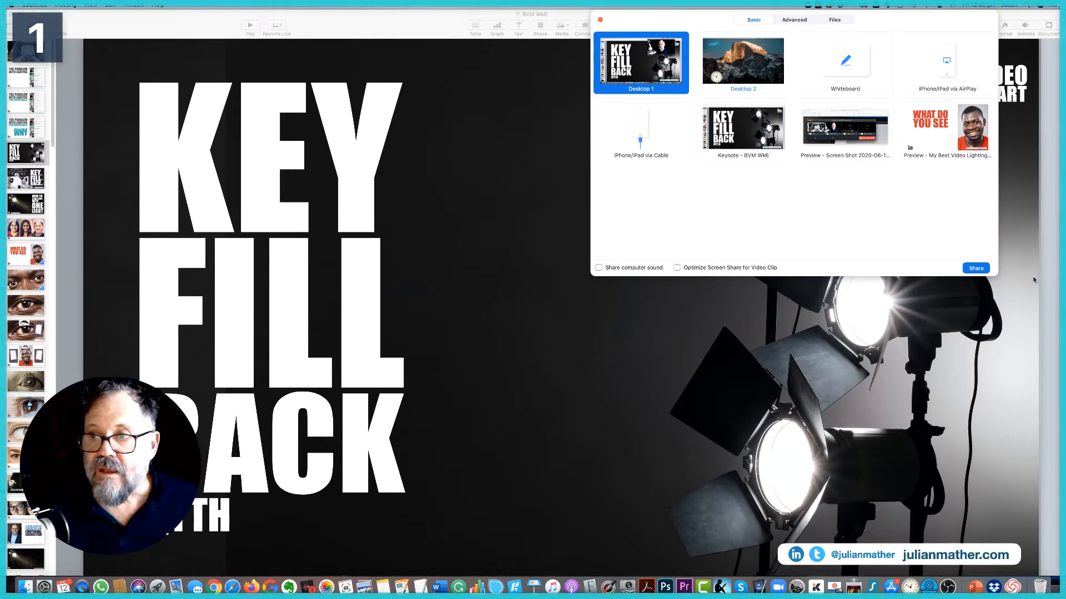
{"action": "left_click", "coordinate": [976, 269]}
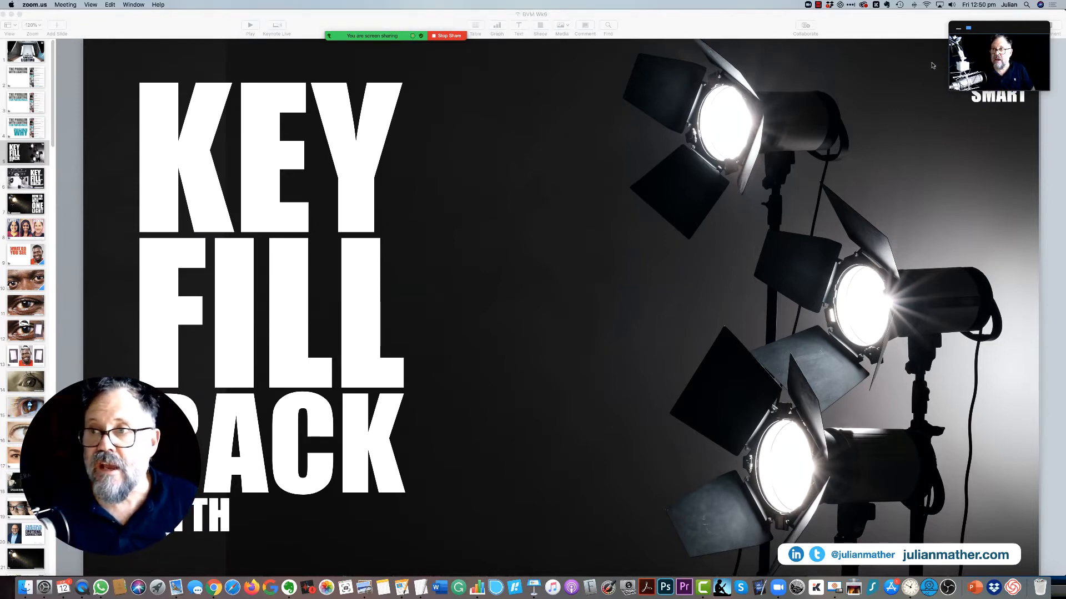
Step: Move the floating Zoom video thumbnail across the slide and off the shared desktop
{"action": "left_click_drag", "start_coordinate": [1042, 48], "coordinate": [576, 139]}
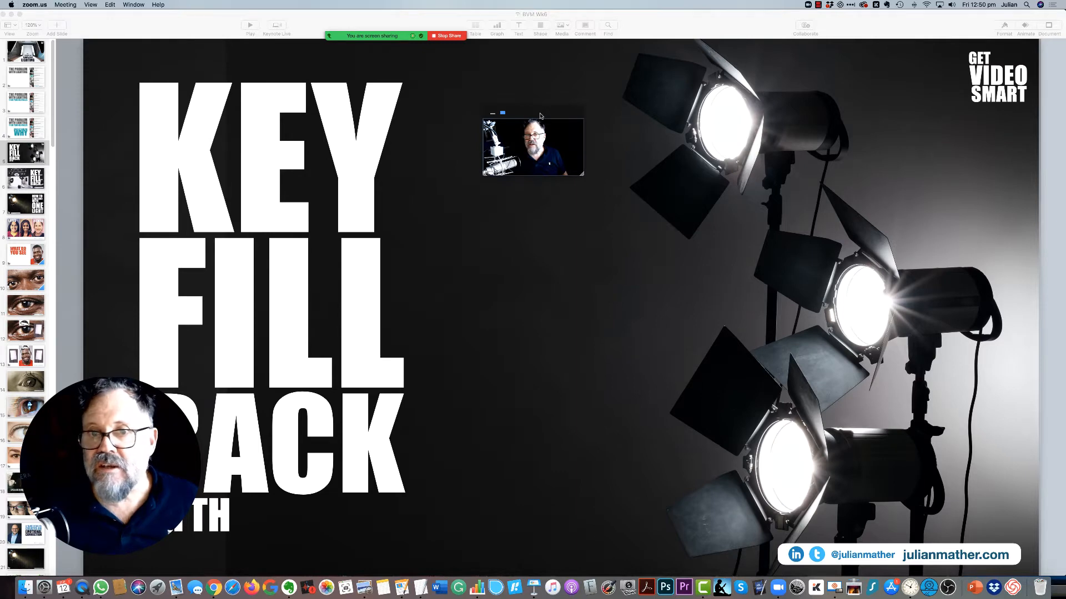
{"action": "left_click_drag", "start_coordinate": [540, 116], "coordinate": [631, 50]}
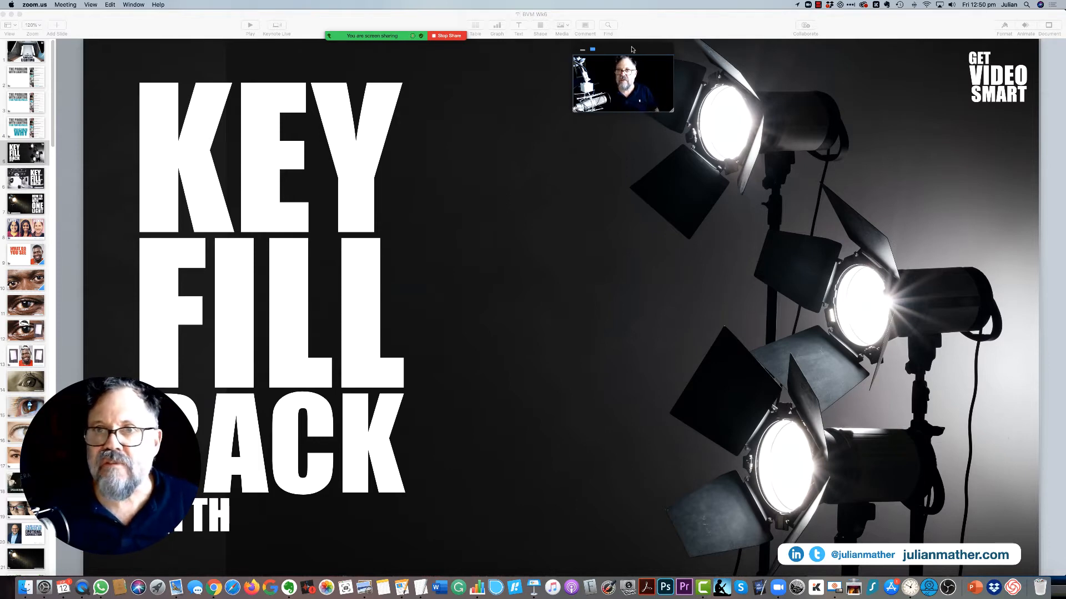
{"action": "left_click_drag", "start_coordinate": [631, 50], "coordinate": [600, 50]}
{"action": "left_click_drag", "start_coordinate": [242, 91], "coordinate": [0, 116]}
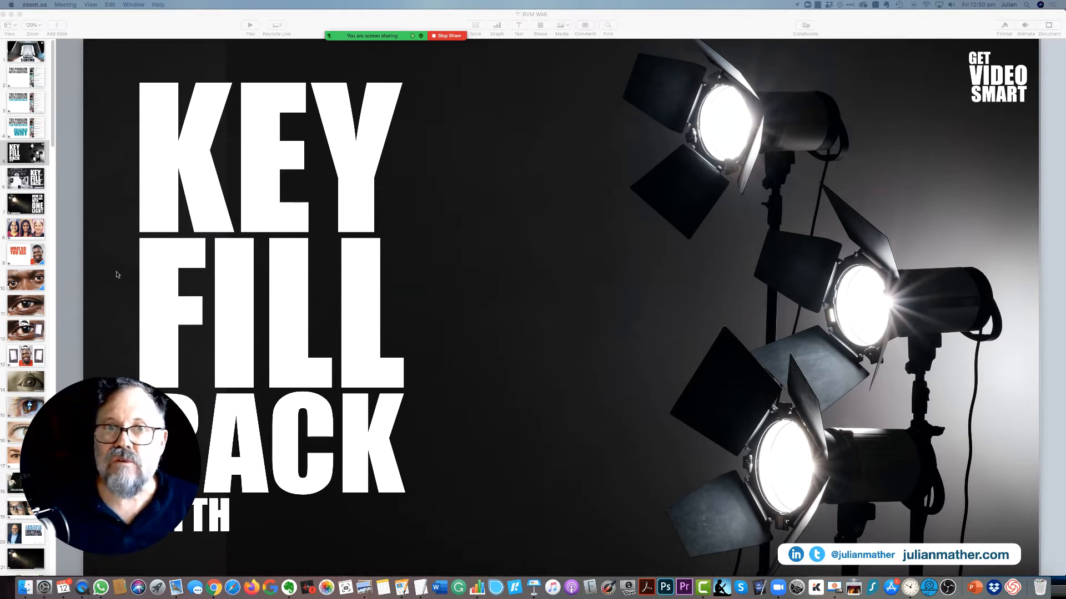
Step: Switch back to the Keynote presentation and shrink its window slightly to fit above the Dock
{"action": "mouse_move", "coordinate": [359, 38]}
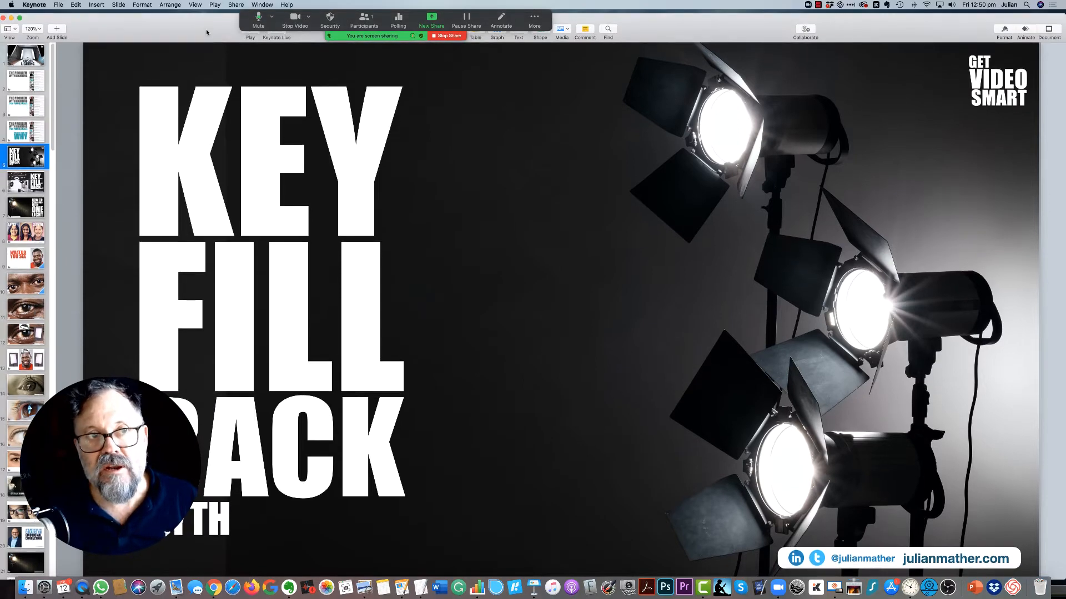
{"action": "left_click", "coordinate": [207, 32]}
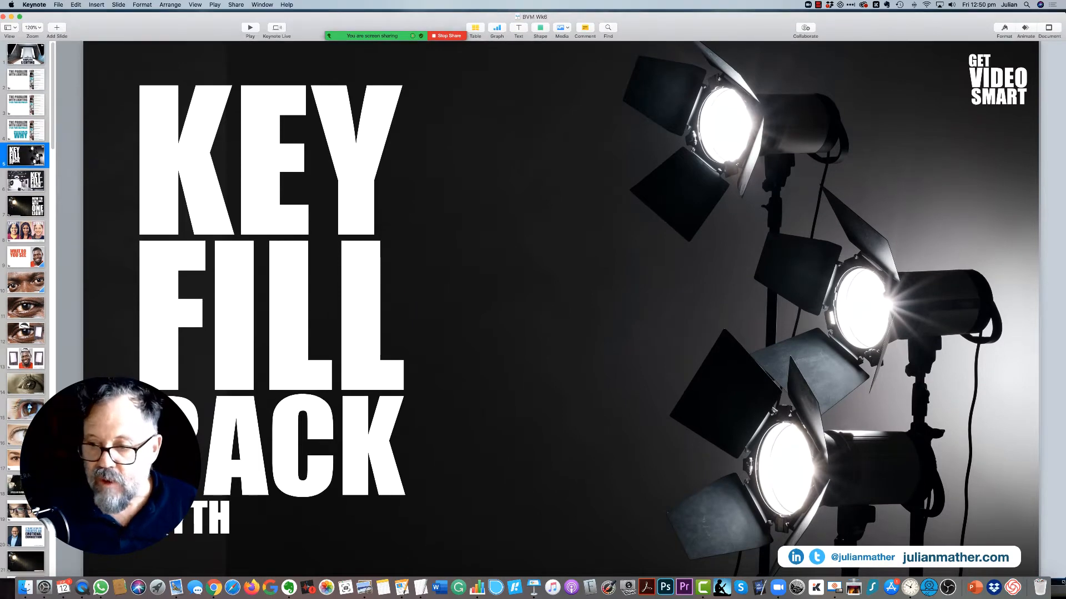
{"action": "left_click_drag", "start_coordinate": [1064, 576], "coordinate": [1060, 572]}
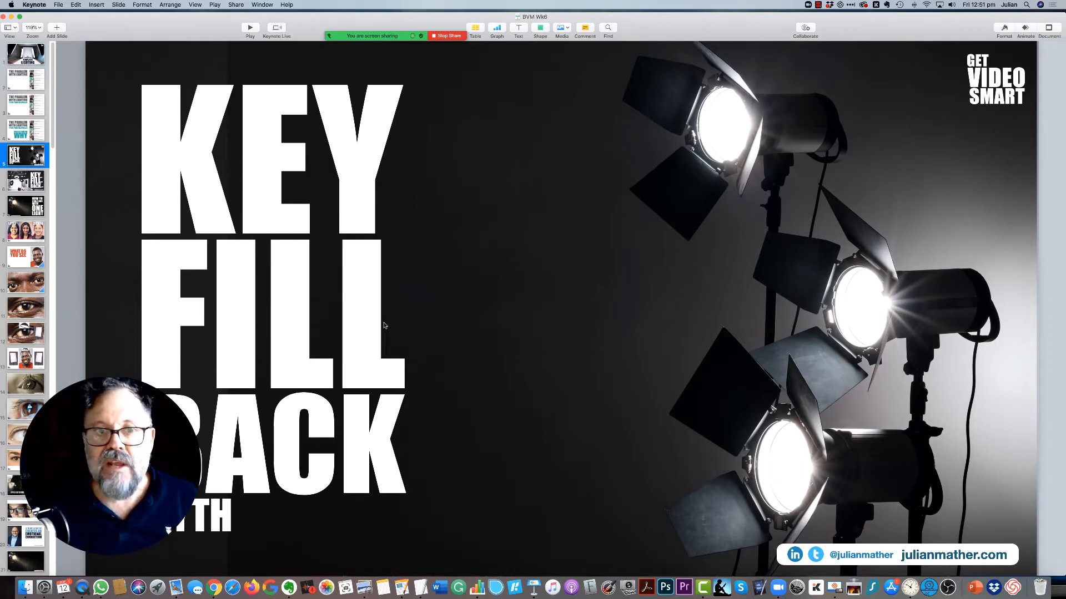
Step: Advance the presentation from slide 5 to slide 8, the eyes and smile portraits
{"action": "key", "text": "Down"}
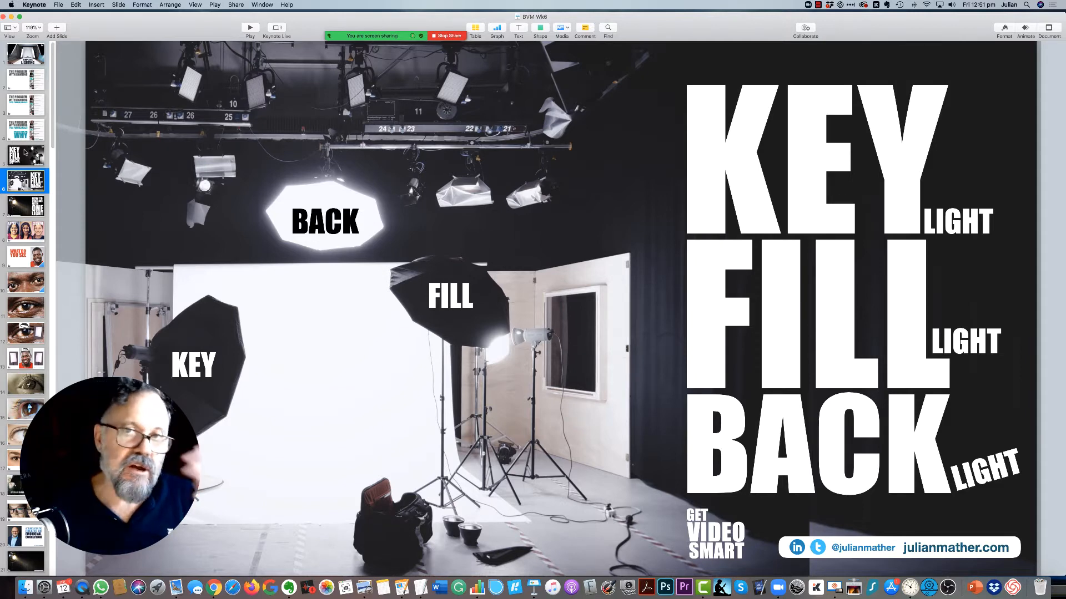
{"action": "key", "text": "Down"}
{"action": "key", "text": "Down"}
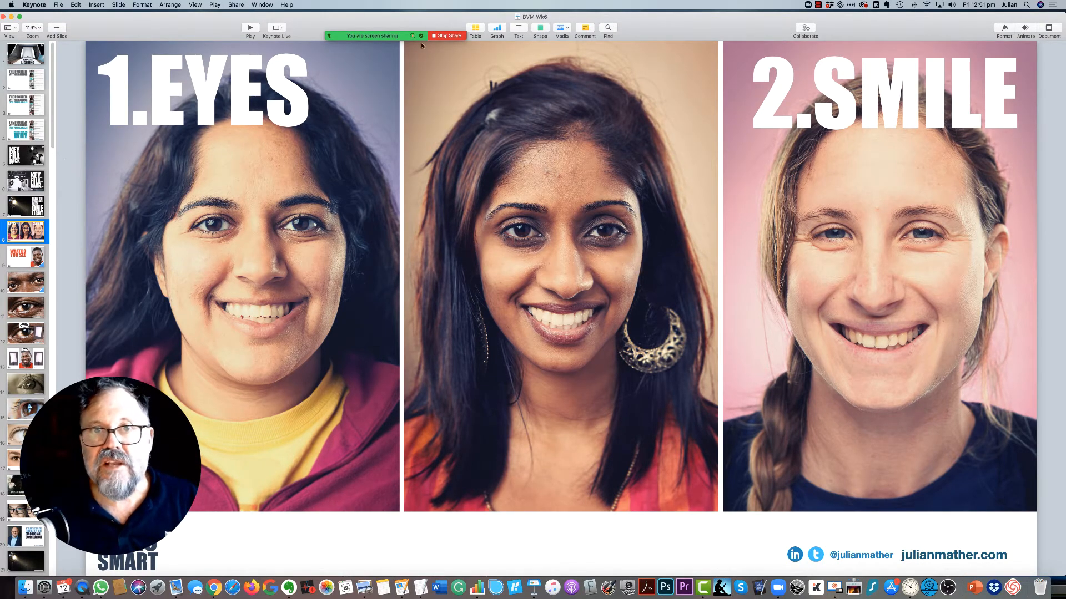
Step: Stop the Zoom screen share and end the meeting
{"action": "left_click", "coordinate": [445, 36]}
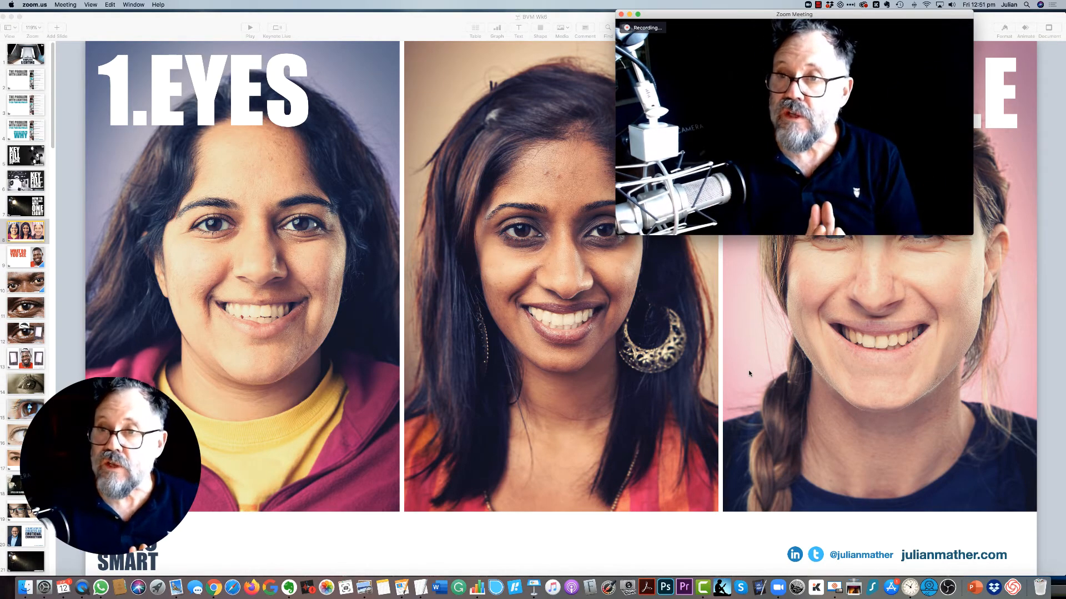
{"action": "mouse_move", "coordinate": [808, 200]}
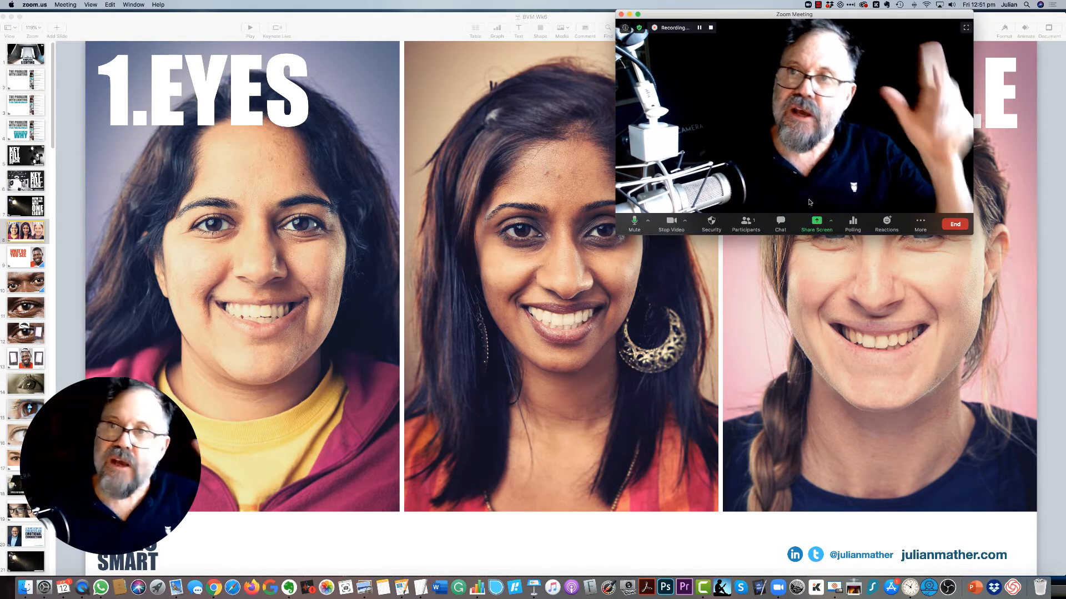
{"action": "left_click", "coordinate": [946, 224]}
{"action": "left_click", "coordinate": [920, 182]}
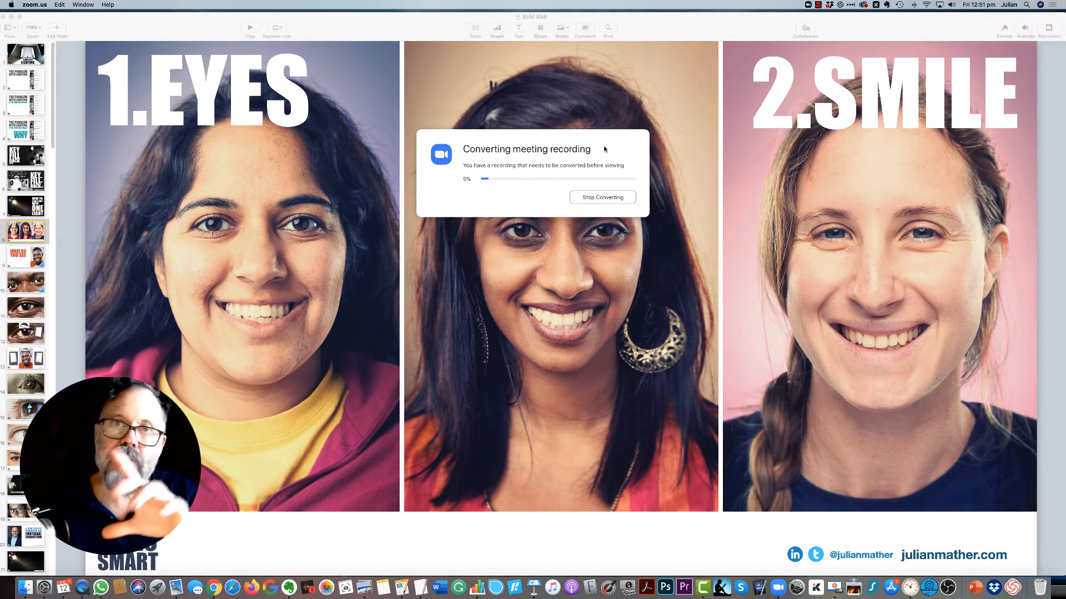
Step: Move the meeting-recording conversion dialog off the desktop and stop the Camtasia screen recording
{"action": "left_click_drag", "start_coordinate": [605, 149], "coordinate": [0, 157]}
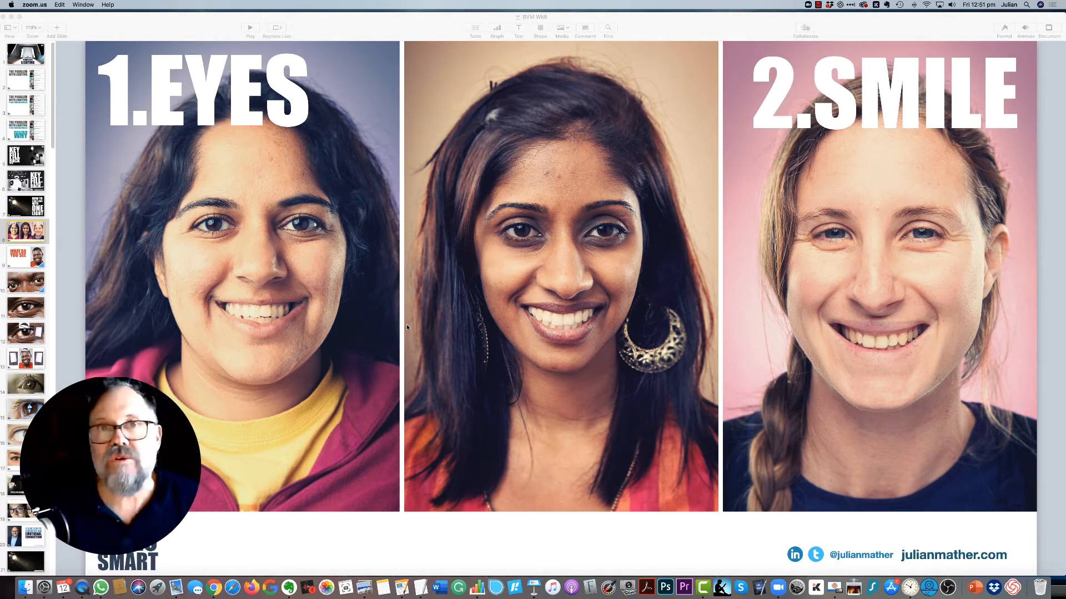
{"action": "left_click", "coordinate": [818, 5]}
{"action": "left_click", "coordinate": [824, 15]}
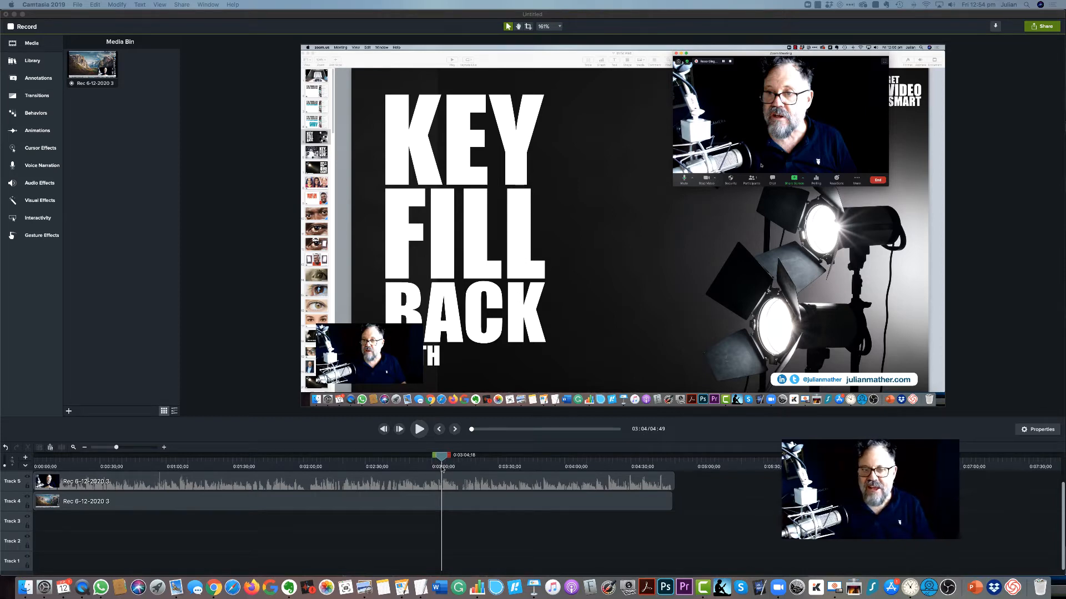
Step: Move the Camtasia playhead to about 3:19 and select the webcam clip on the canvas for playback
{"action": "left_click_drag", "start_coordinate": [442, 458], "coordinate": [476, 459]}
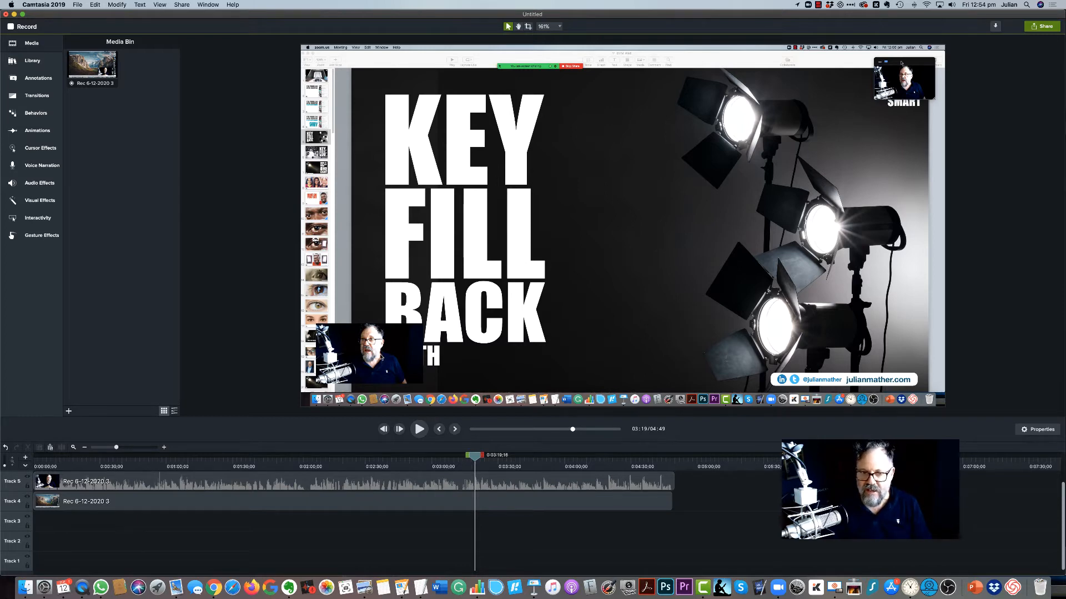
{"action": "left_click", "coordinate": [380, 356]}
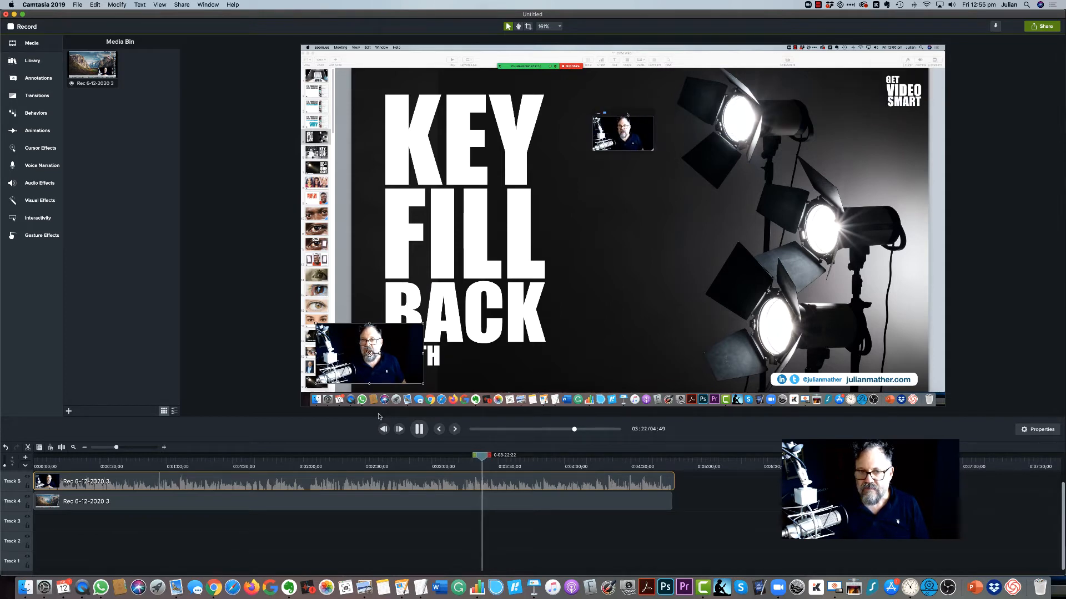
Step: Pause playback and reposition the webcam clip over the FILL and BACK words of the slide
{"action": "key", "text": "space"}
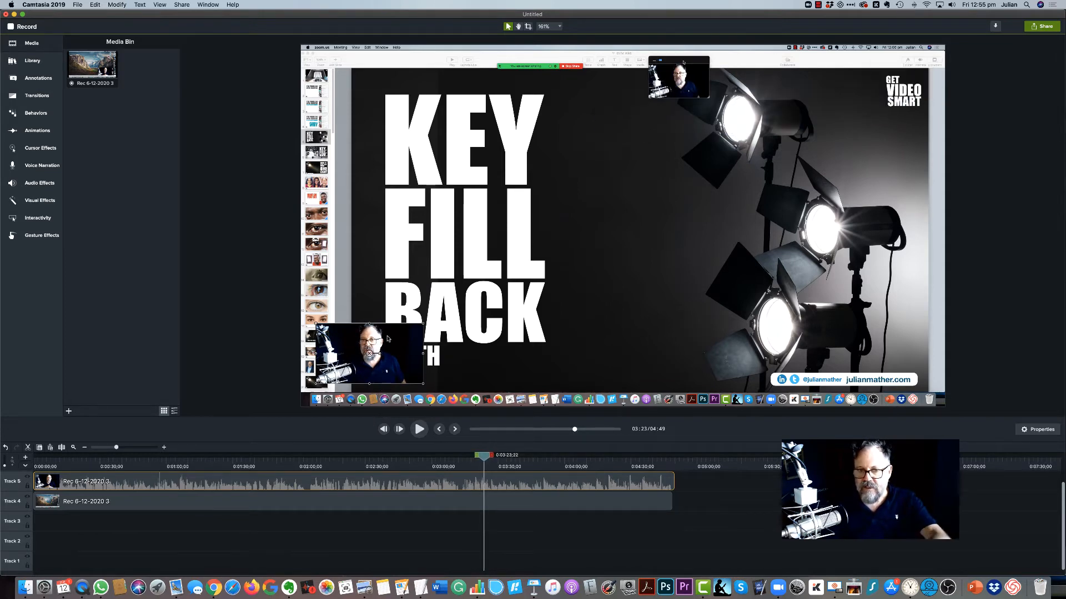
{"action": "left_click_drag", "start_coordinate": [388, 331], "coordinate": [471, 285]}
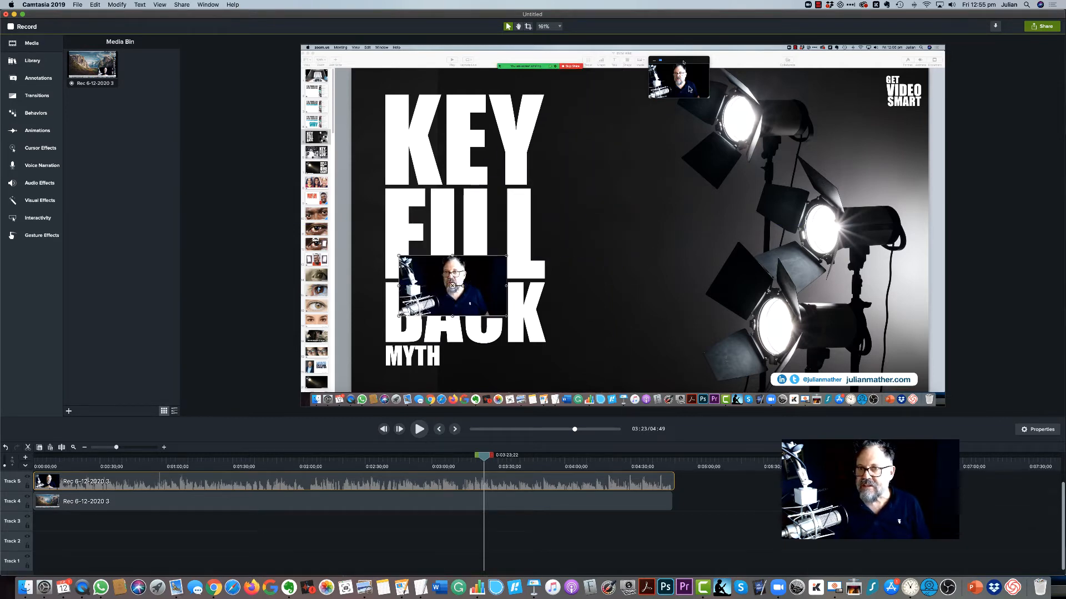
{"action": "left_click_drag", "start_coordinate": [623, 225], "coordinate": [584, 243]}
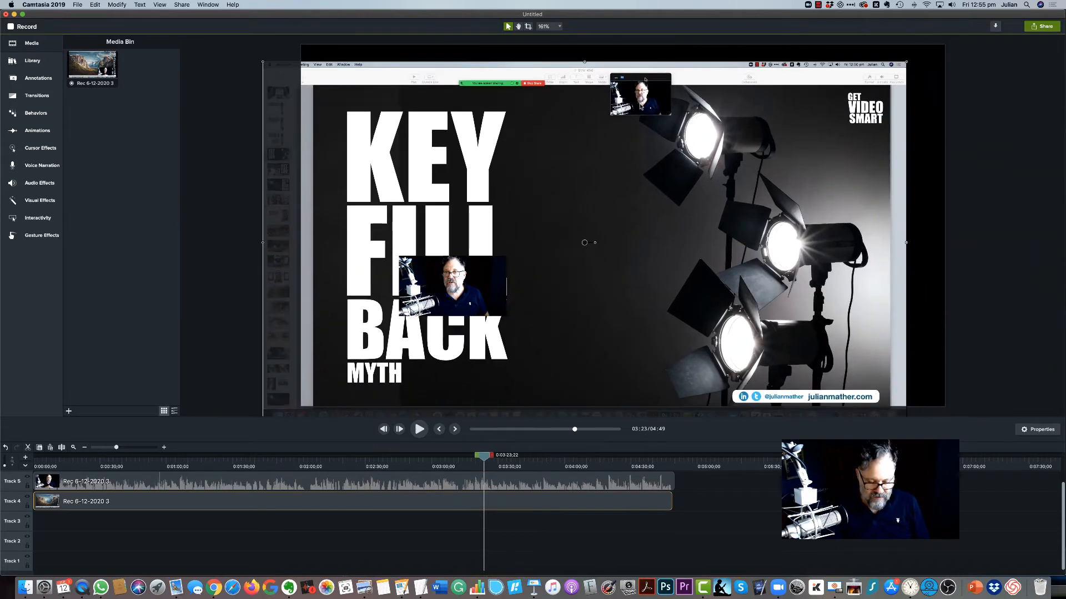
{"action": "key", "text": "ctrl+z"}
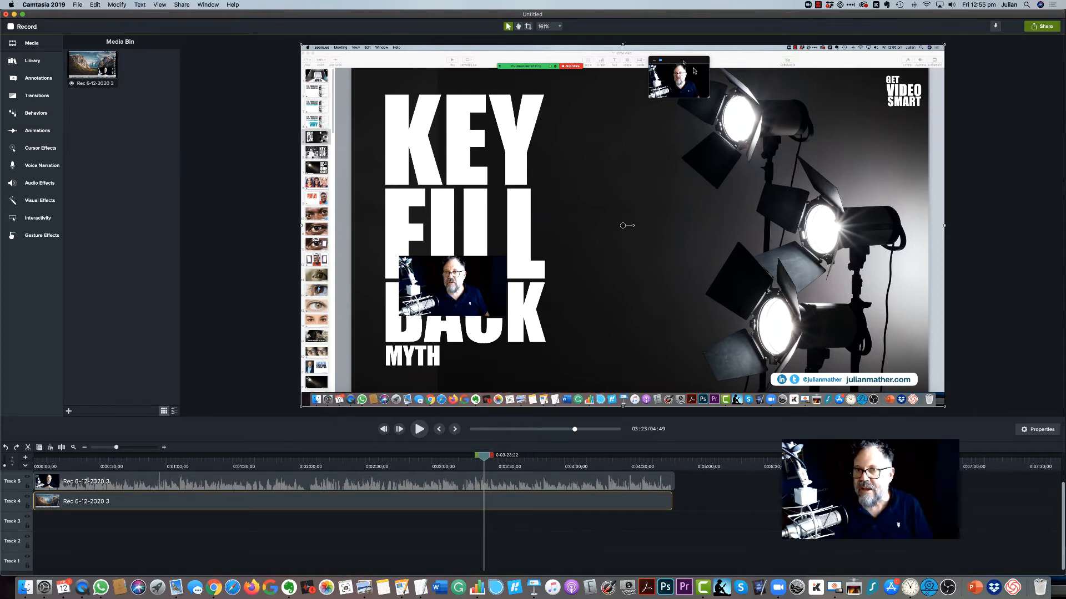
{"action": "key", "text": "super+shift+z"}
{"action": "key", "text": "super+z"}
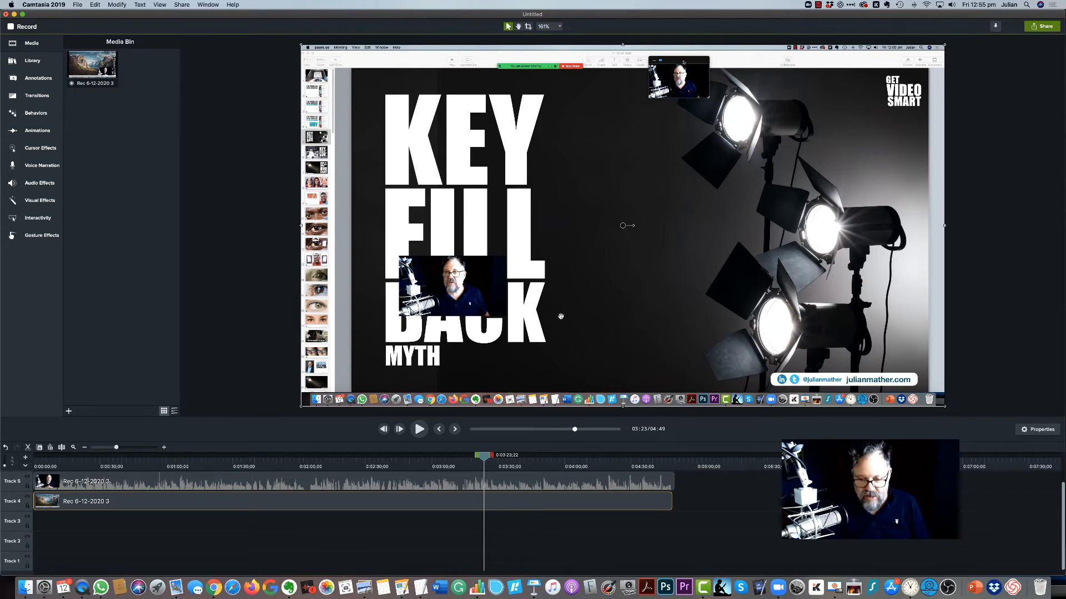
Step: Move the playhead to about 3:55 and place the webcam clip over the upper end of the KEY heading
{"action": "key", "text": "space"}
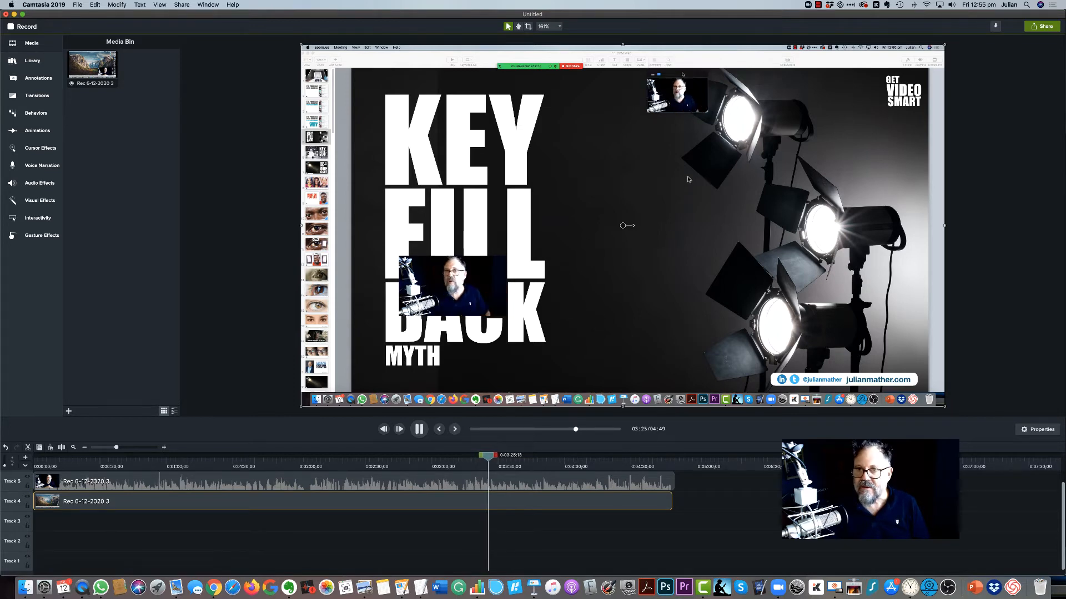
{"action": "key", "text": "space"}
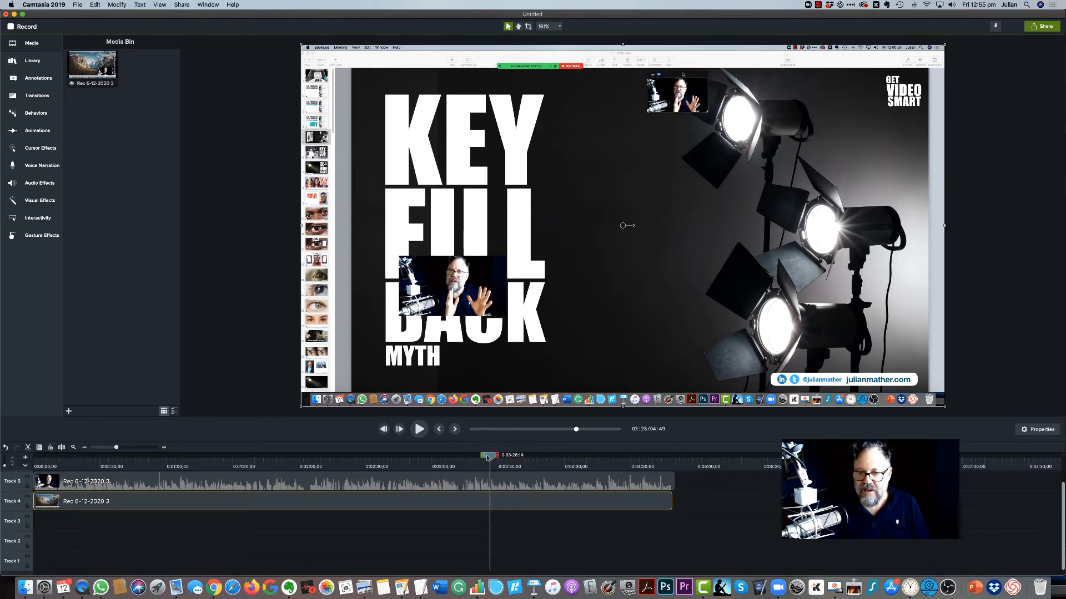
{"action": "left_click_drag", "start_coordinate": [487, 457], "coordinate": [551, 451]}
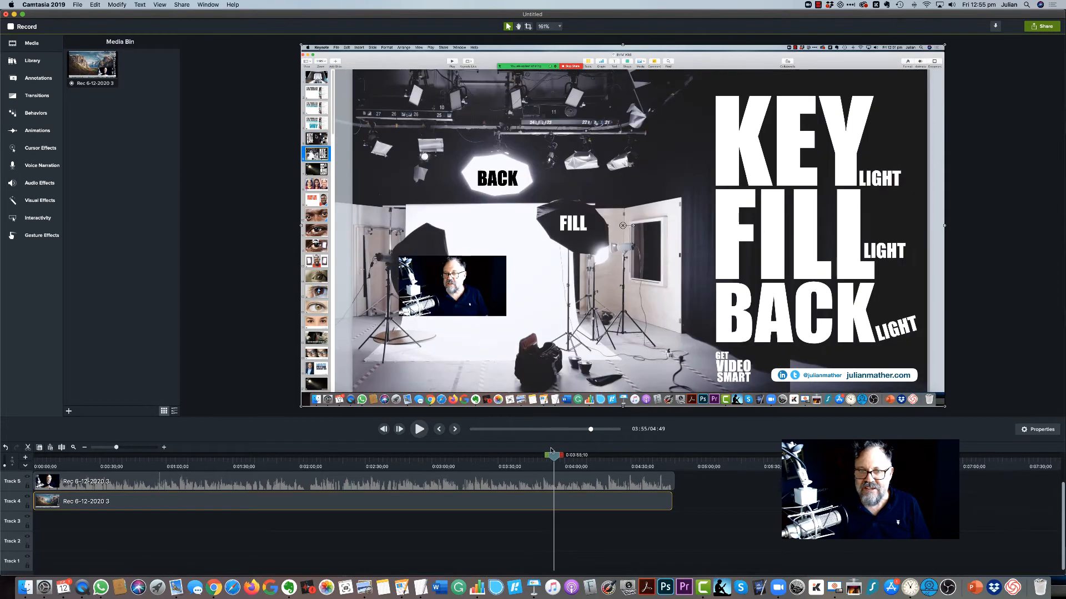
{"action": "left_click_drag", "start_coordinate": [467, 291], "coordinate": [888, 135]}
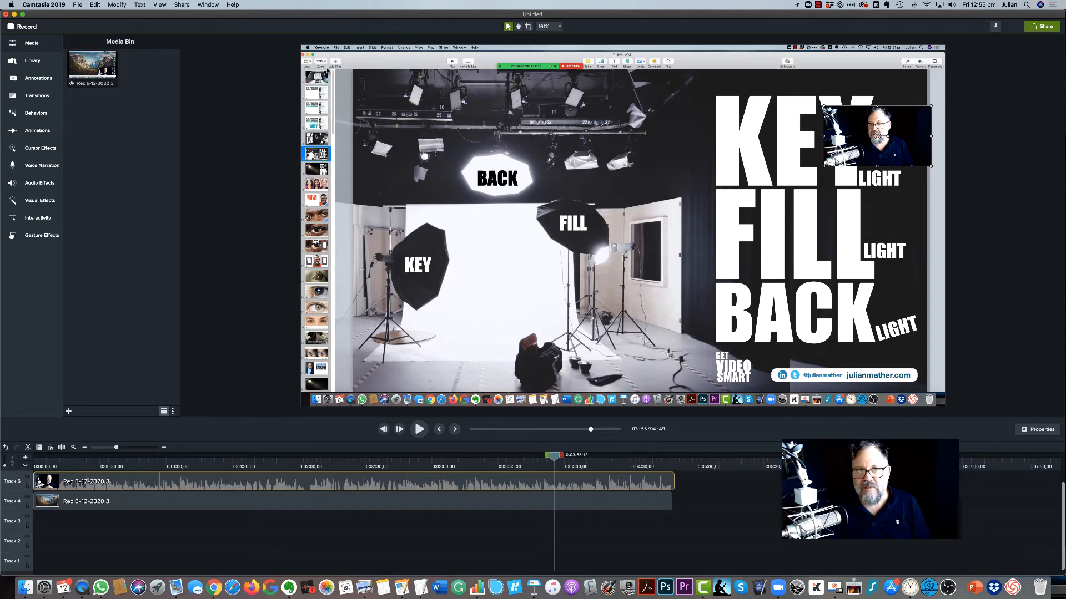
Step: Enlarge the screen recording past the canvas edges so the Keynote sidebar, toolbar and dock fall outside the frame
{"action": "scroll", "coordinate": [328, 71], "scroll_direction": "down", "scroll_amount": 5}
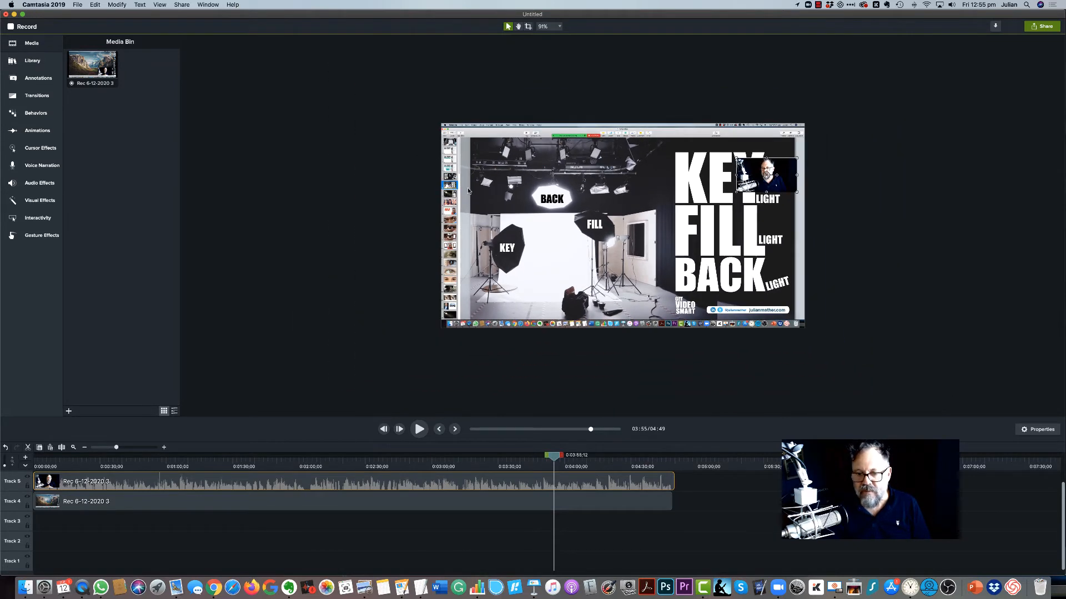
{"action": "left_click", "coordinate": [445, 131]}
{"action": "left_click_drag", "start_coordinate": [441, 123], "coordinate": [418, 105]}
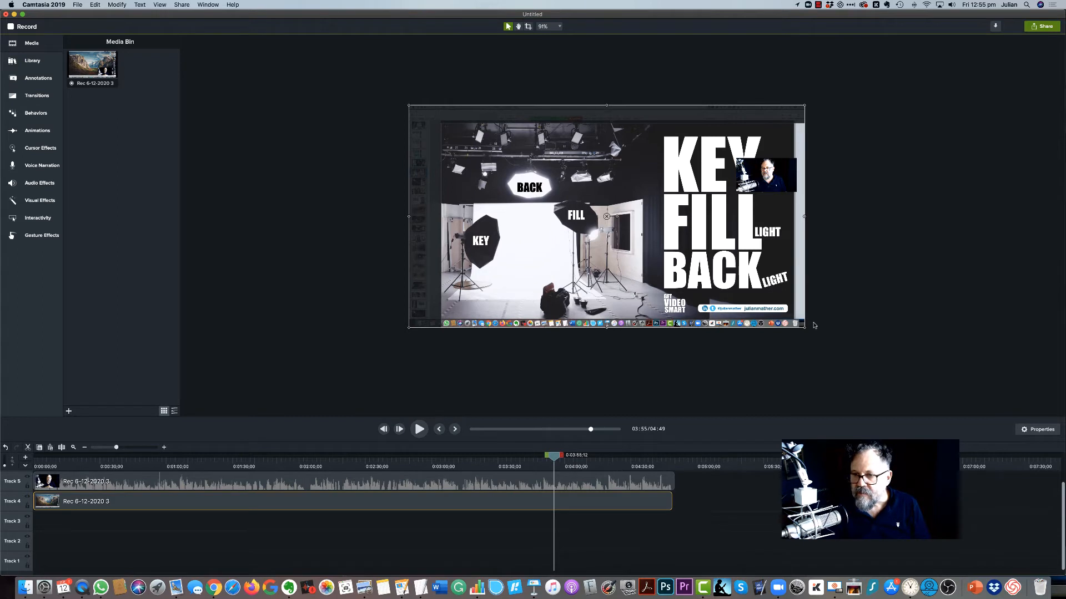
{"action": "left_click_drag", "start_coordinate": [805, 328], "coordinate": [817, 339]}
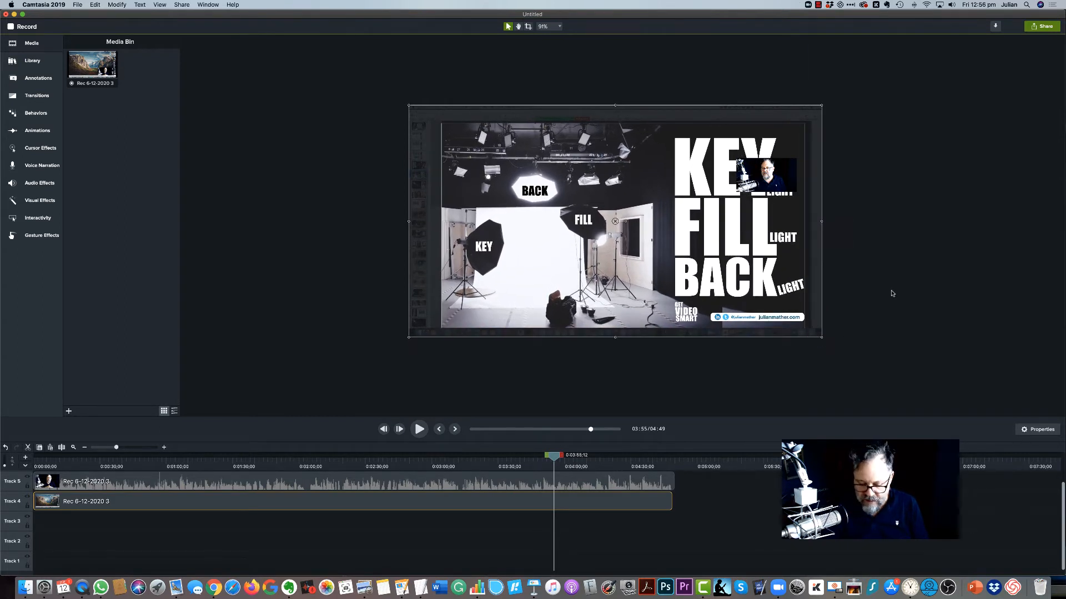
Step: Nudge the enlarged screen recording slightly left and down to align the slide with the canvas edges
{"action": "key", "text": "Left"}
{"action": "key", "text": "Left"}
{"action": "key", "text": "Left"}
{"action": "key", "text": "Left"}
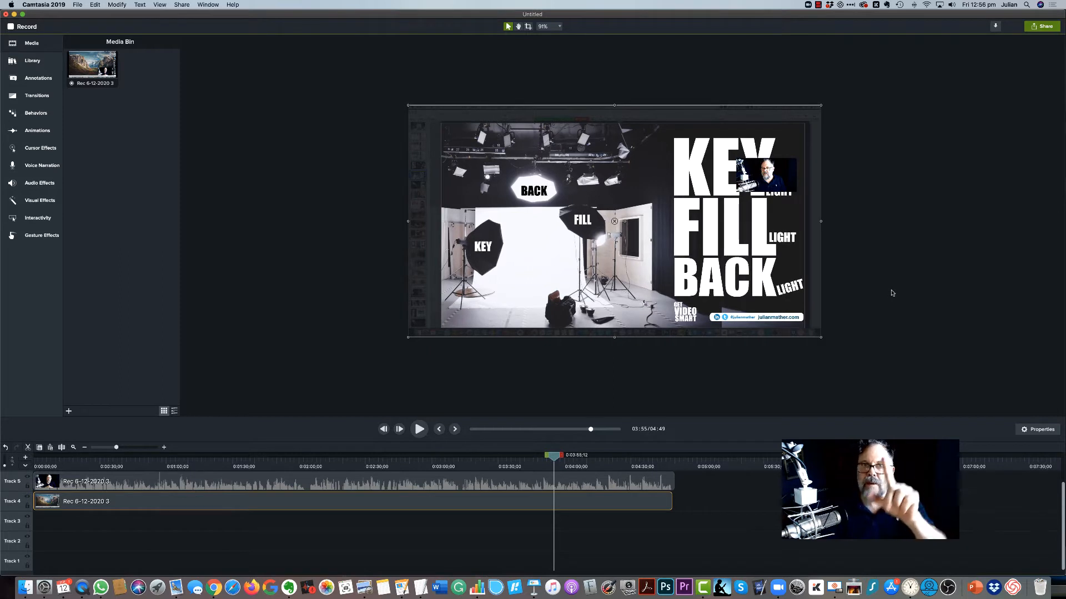
{"action": "key", "text": "Right"}
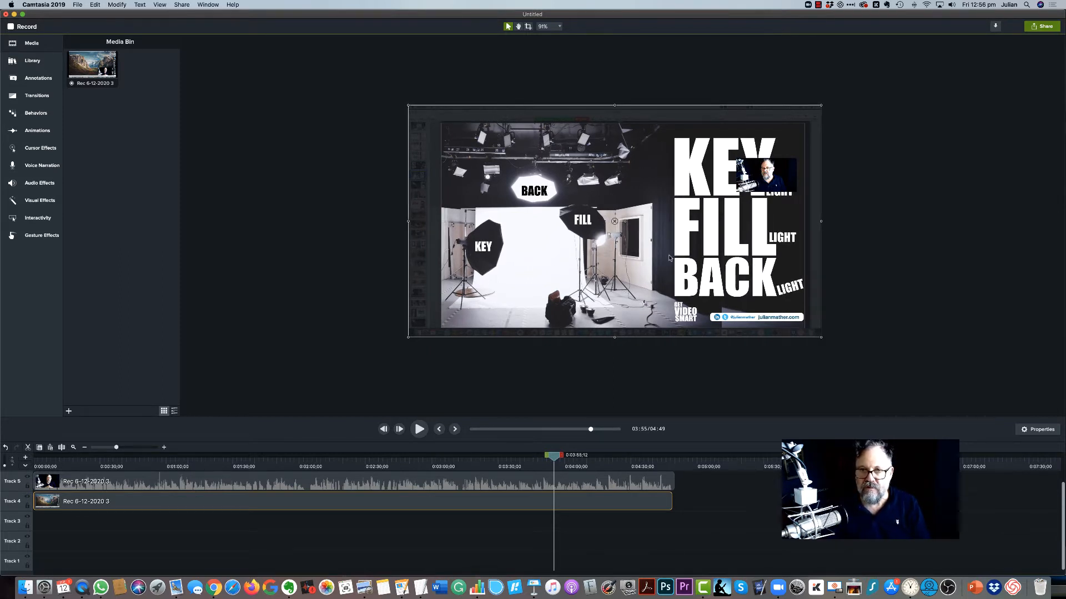
{"action": "key", "text": "Down"}
{"action": "key", "text": "Down"}
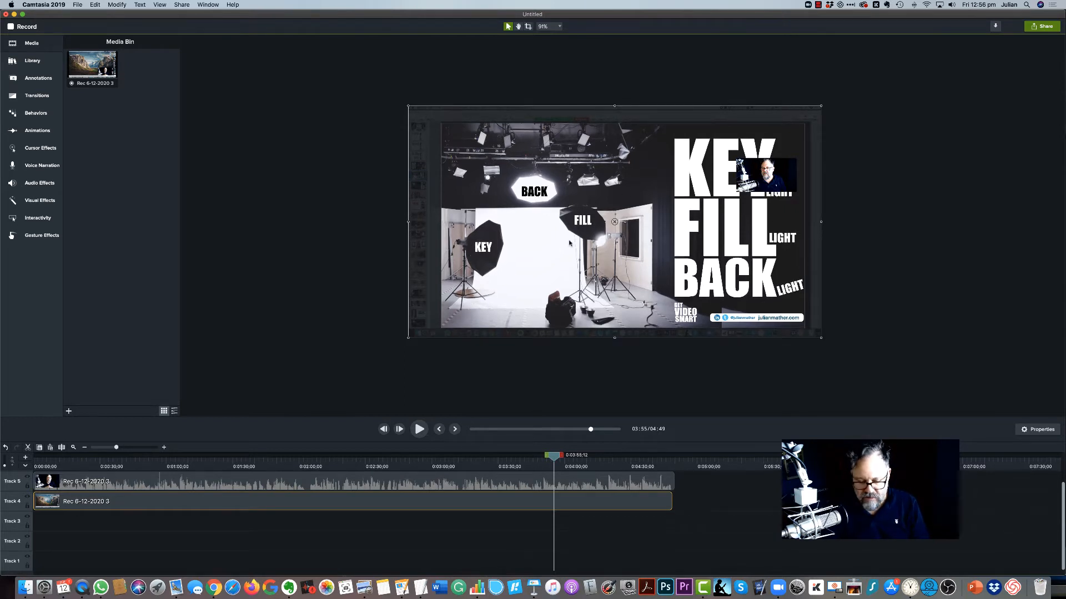
Step: Play on to about 4:00 and move the webcam clip to the lower part of the first portrait
{"action": "key", "text": "space"}
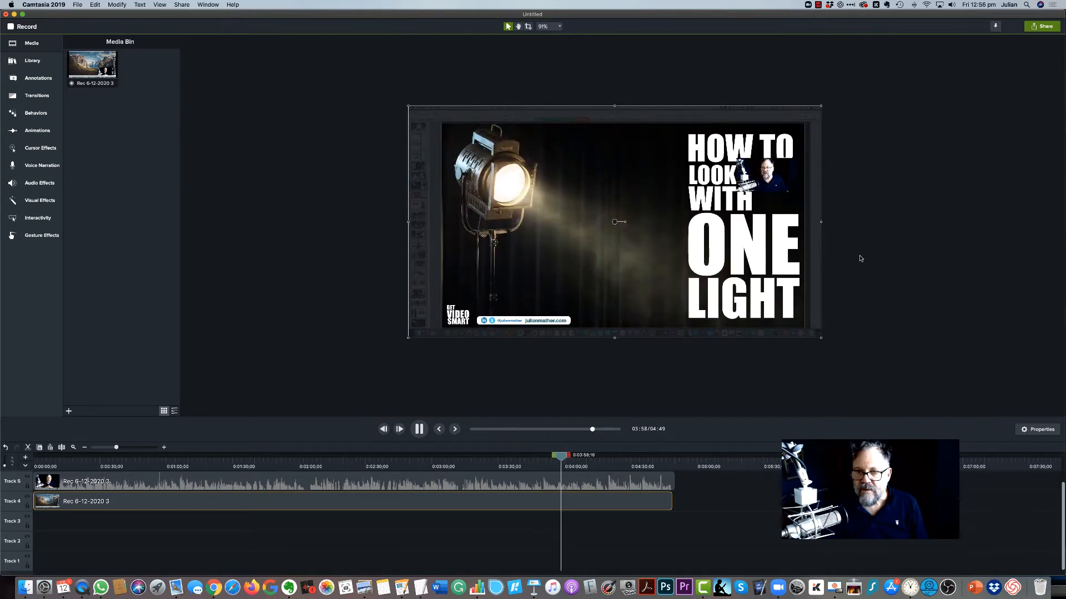
{"action": "key", "text": "space"}
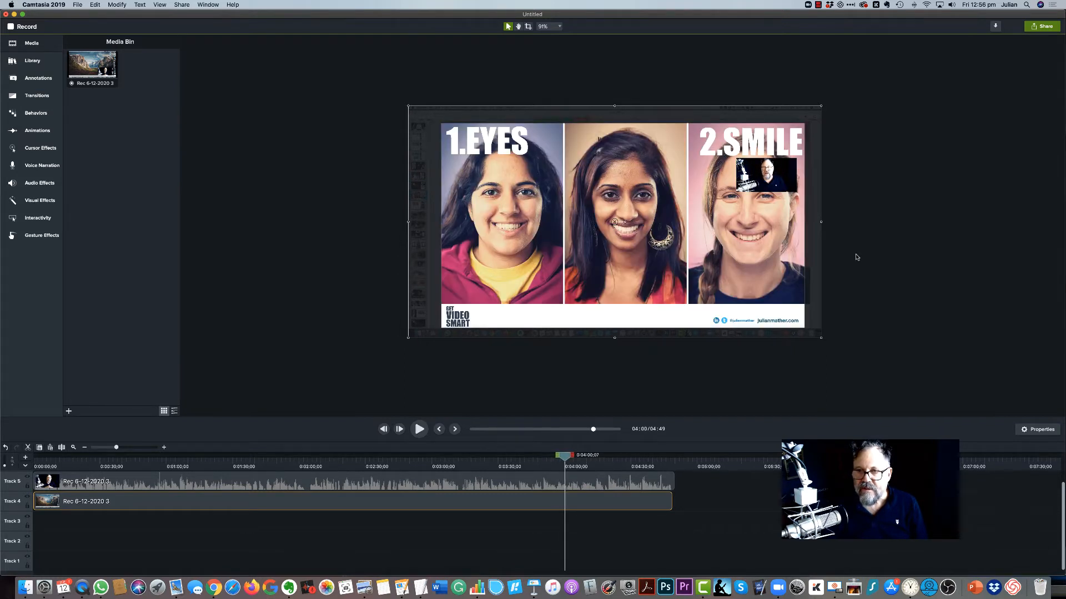
{"action": "left_click_drag", "start_coordinate": [773, 183], "coordinate": [492, 157]}
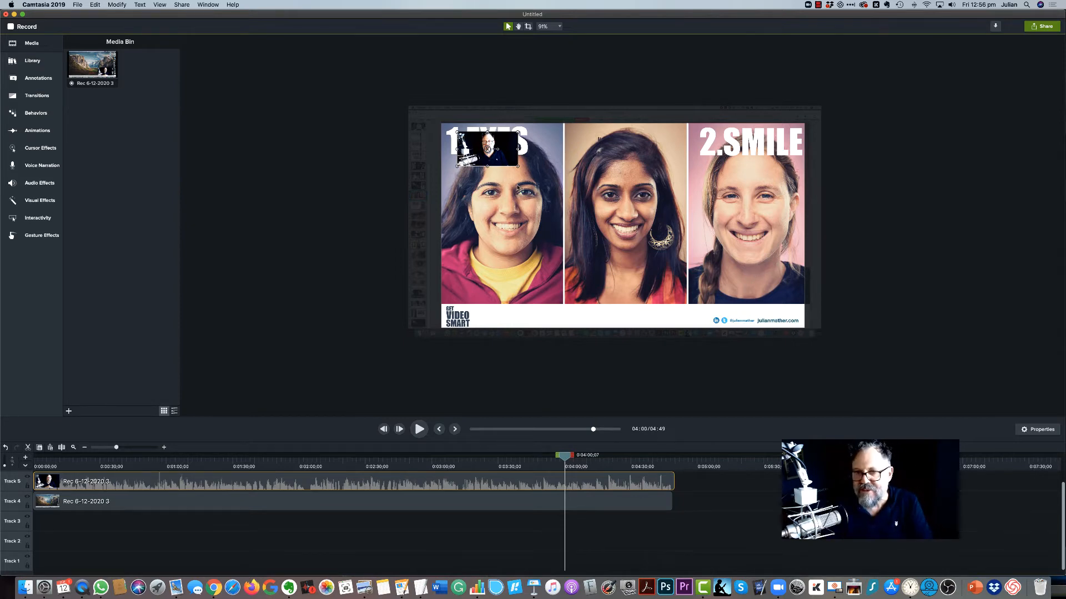
{"action": "left_click_drag", "start_coordinate": [484, 161], "coordinate": [482, 172]}
{"action": "left_click_drag", "start_coordinate": [475, 282], "coordinate": [478, 278]}
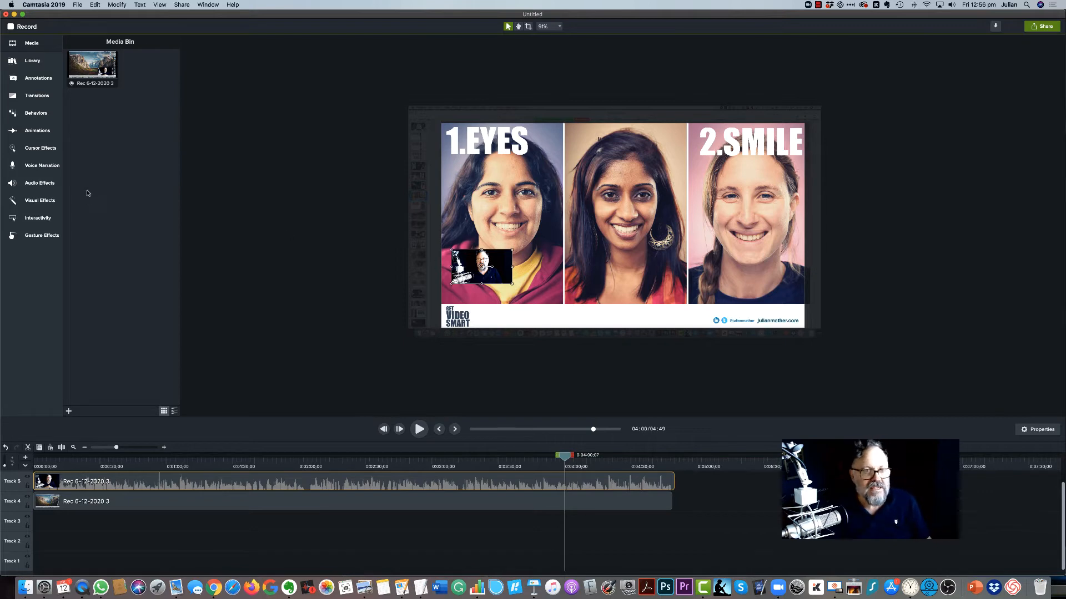
Step: Apply the Mask visual effect with the Oval shape to the webcam clip
{"action": "left_click", "coordinate": [38, 203]}
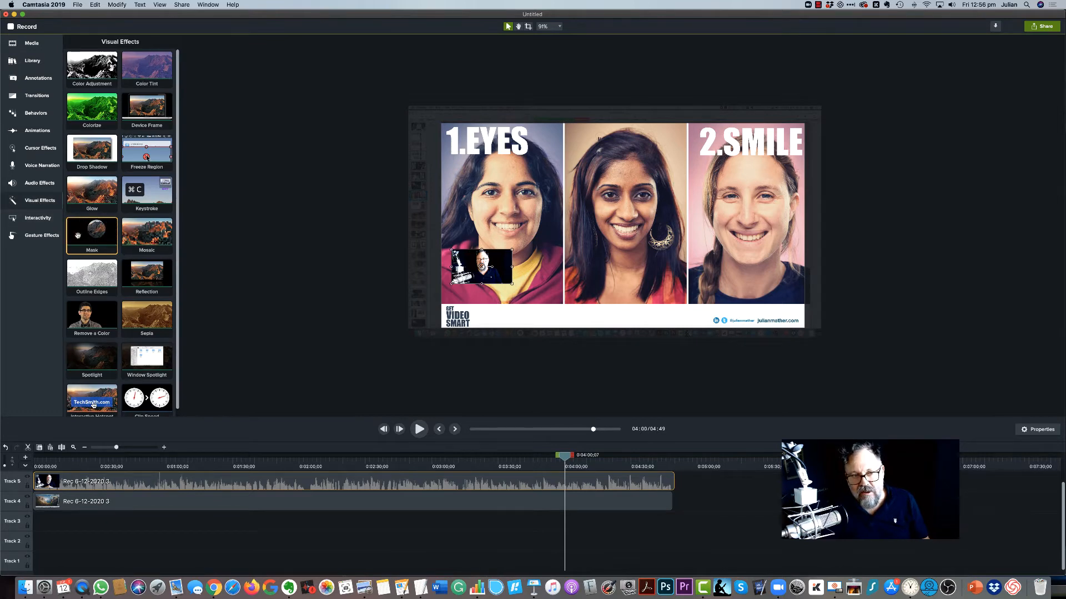
{"action": "left_click_drag", "start_coordinate": [78, 236], "coordinate": [483, 269]}
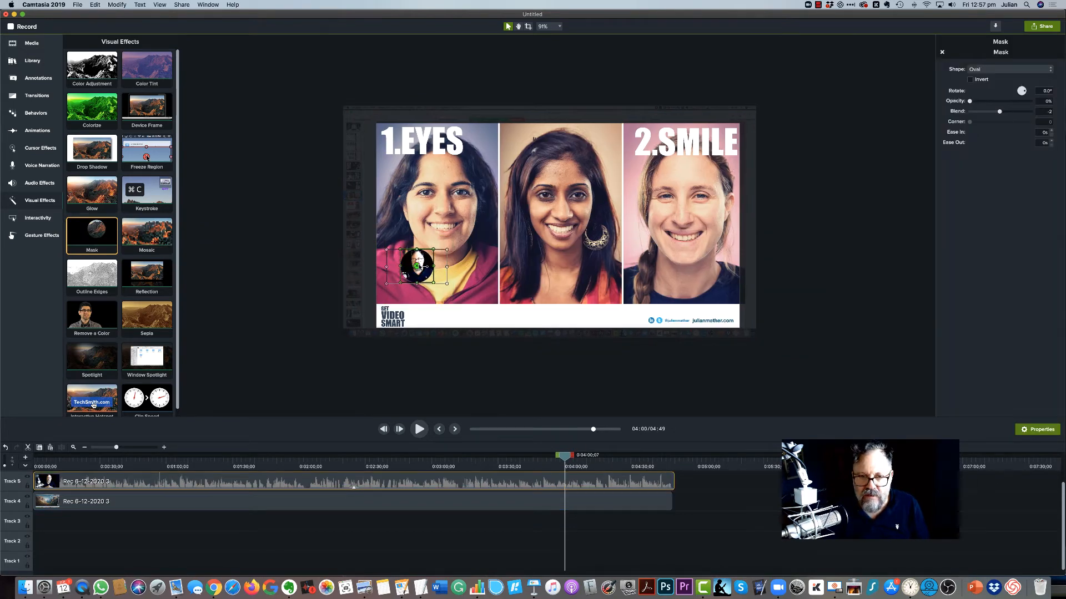
{"action": "left_click", "coordinate": [442, 253]}
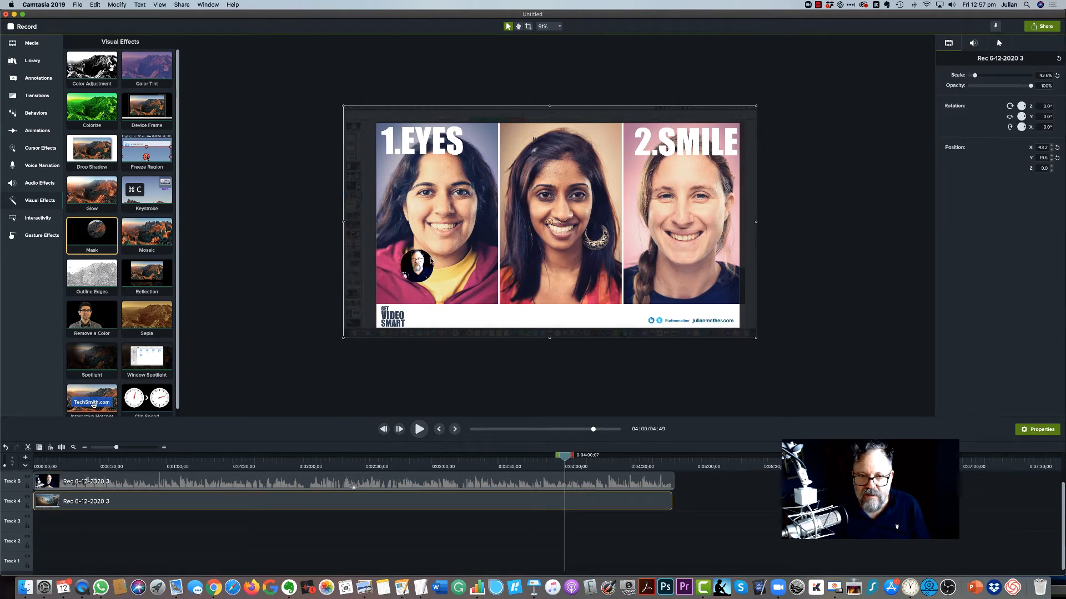
Step: Enlarge the masked webcam clip to about 78% and tighten the mask's lower and right edges into a circle
{"action": "left_click", "coordinate": [429, 261]}
{"action": "left_click_drag", "start_coordinate": [447, 249], "coordinate": [571, 180]}
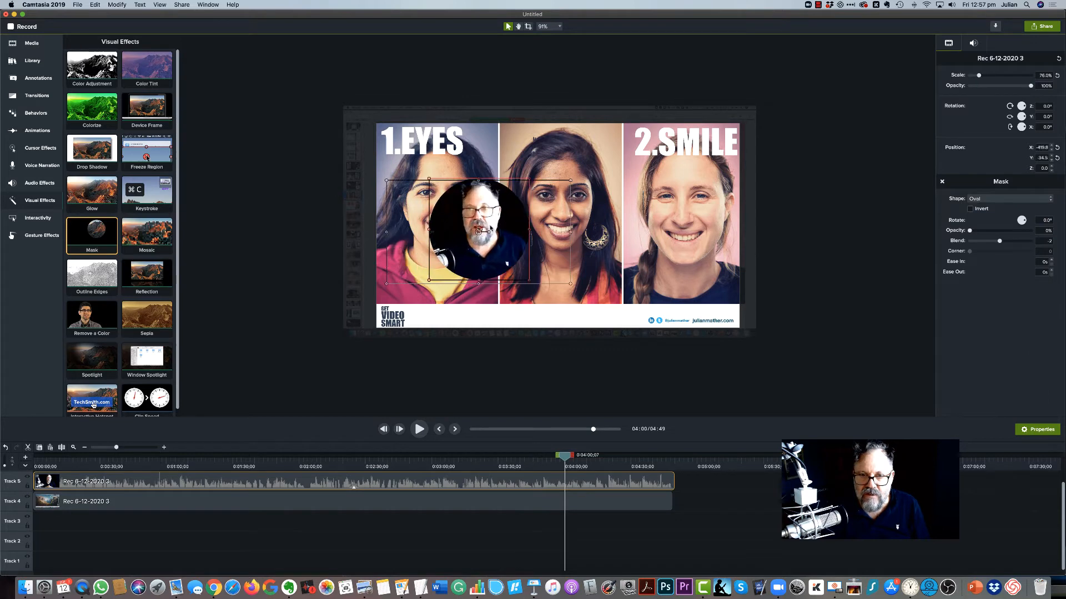
{"action": "left_click_drag", "start_coordinate": [478, 283], "coordinate": [478, 273]}
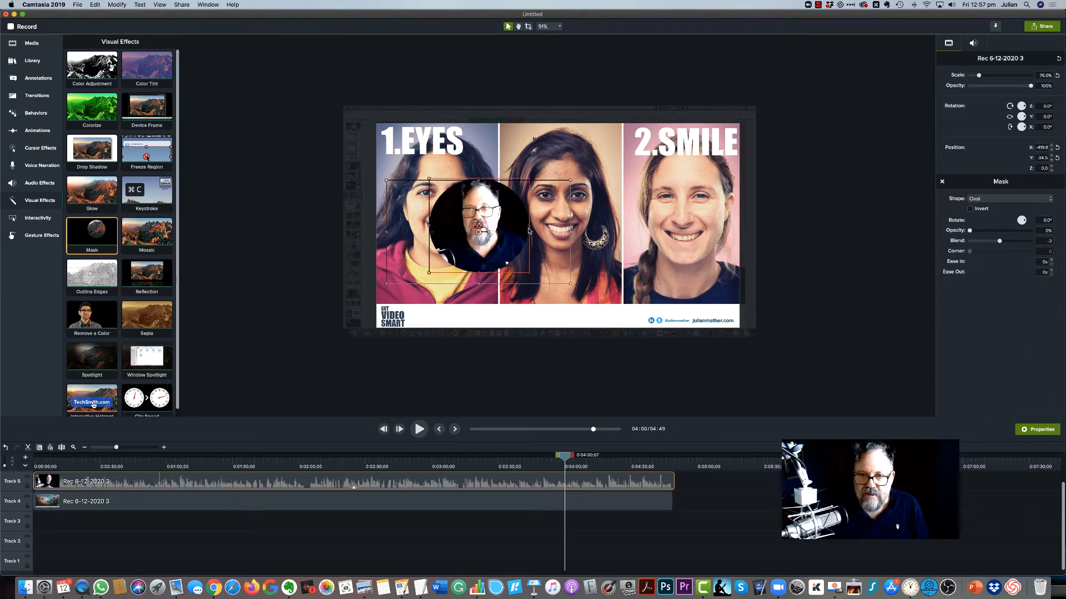
{"action": "left_click_drag", "start_coordinate": [529, 227], "coordinate": [525, 228]}
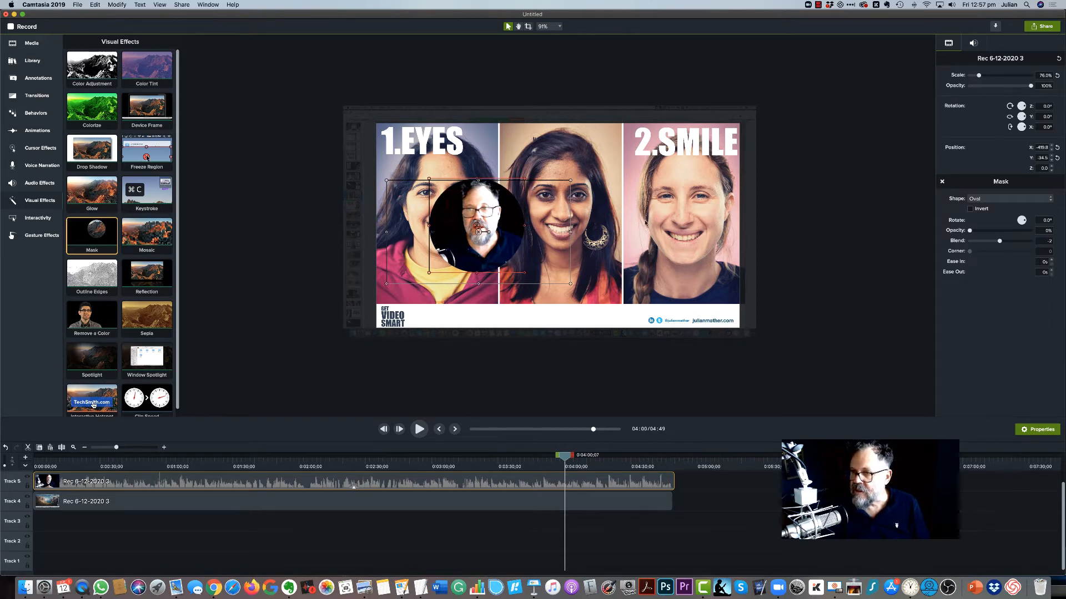
Step: Move the circular webcam clip to the slide's lower-left corner and shrink it
{"action": "left_click", "coordinate": [479, 228]}
{"action": "left_click", "coordinate": [555, 222]}
{"action": "left_click_drag", "start_coordinate": [501, 229], "coordinate": [451, 271]}
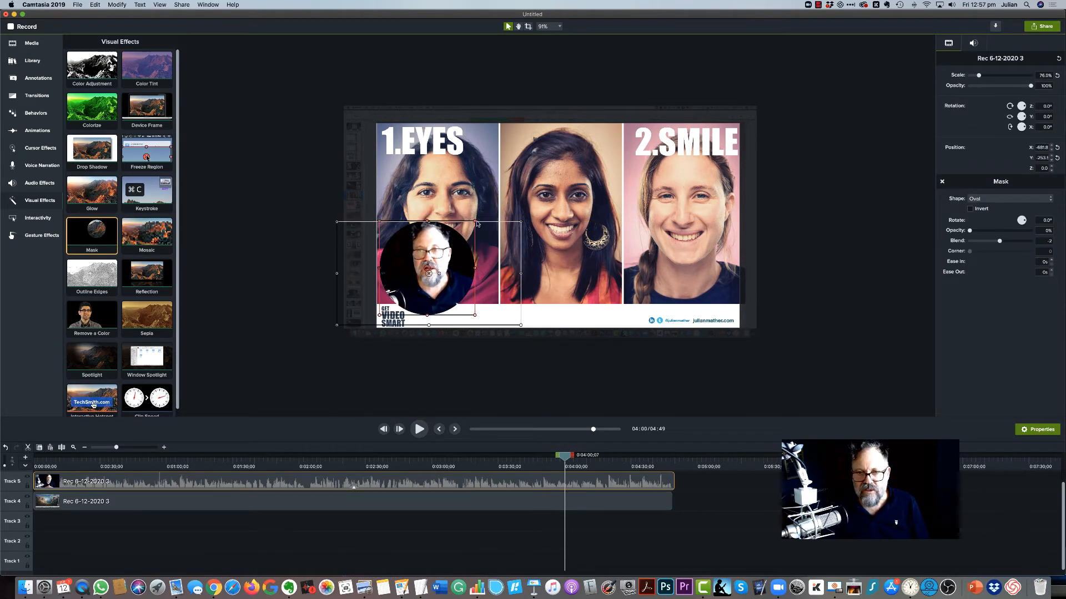
{"action": "left_click", "coordinate": [522, 225]}
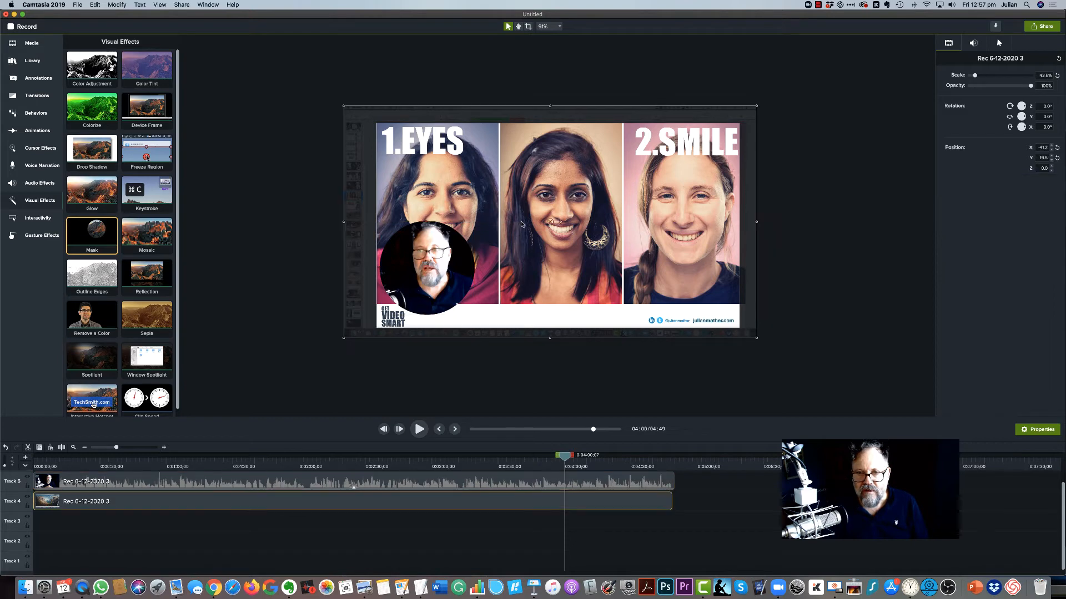
{"action": "left_click", "coordinate": [448, 245]}
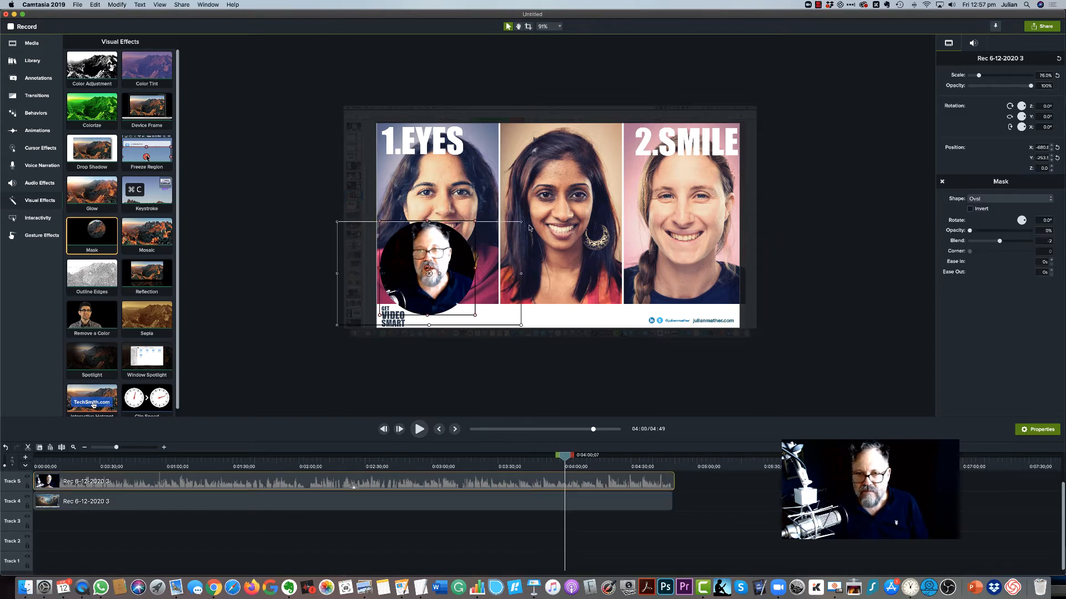
{"action": "left_click_drag", "start_coordinate": [522, 224], "coordinate": [457, 258]}
{"action": "left_click_drag", "start_coordinate": [396, 289], "coordinate": [431, 279]}
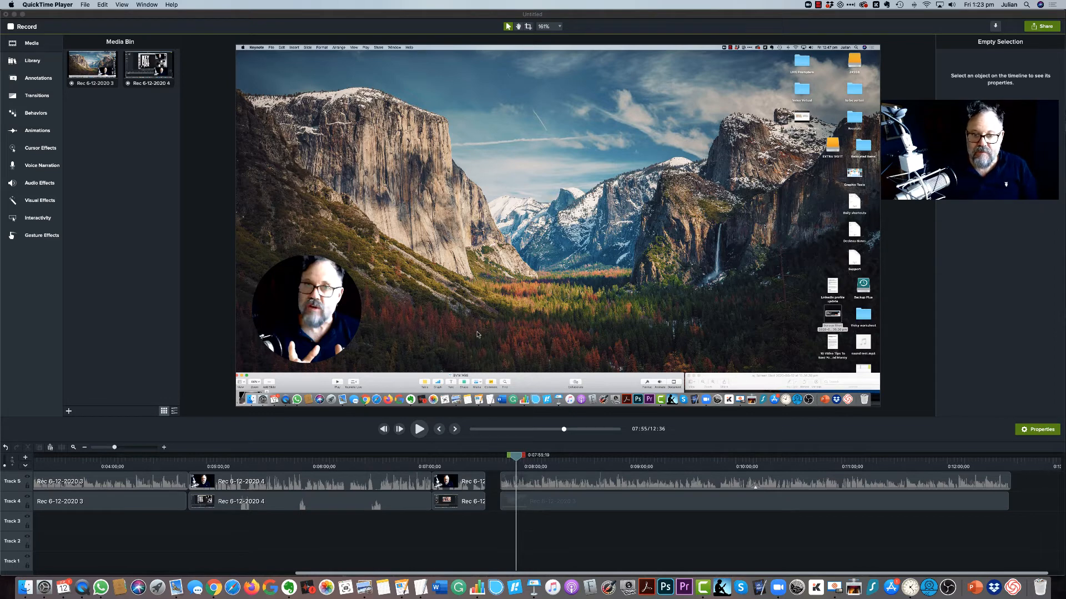
Step: Move the circular webcam clip off the left side of the canvas at 7:55
{"action": "scroll", "coordinate": [479, 336], "scroll_direction": "down", "scroll_amount": 5}
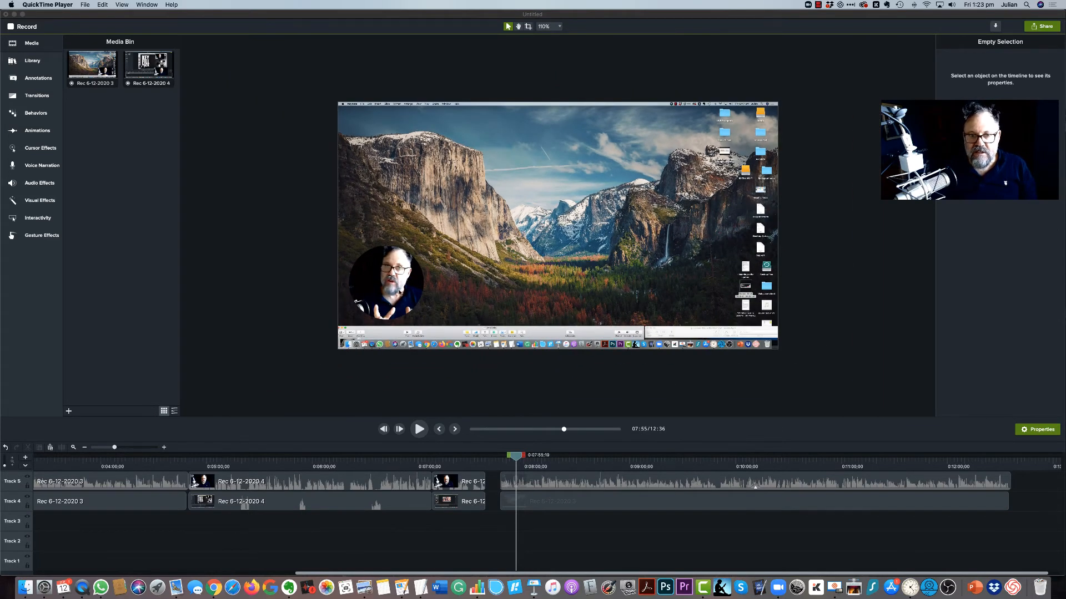
{"action": "left_click", "coordinate": [398, 293]}
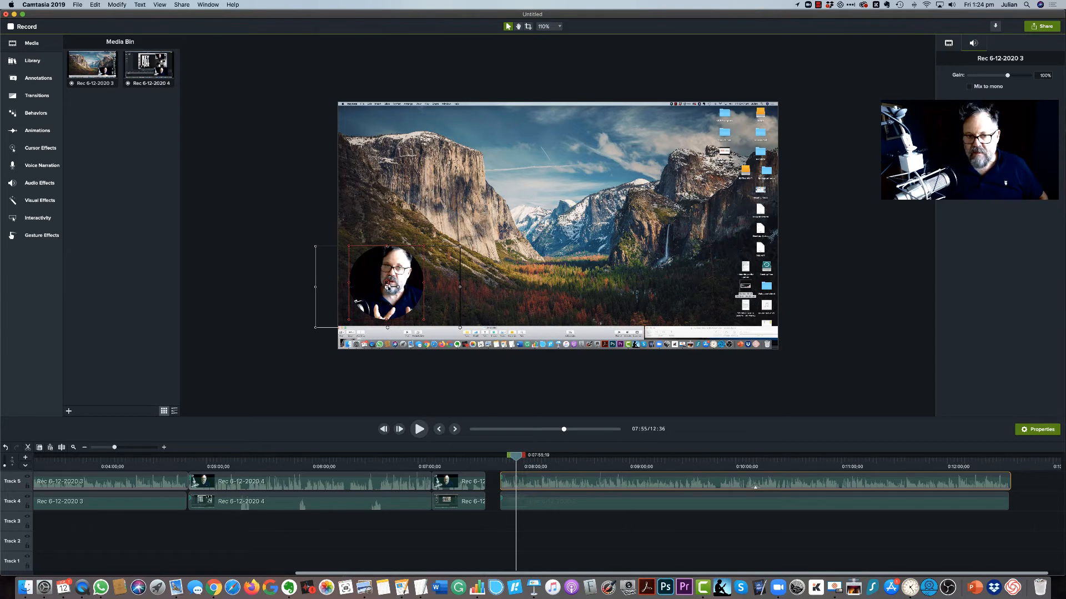
{"action": "left_click_drag", "start_coordinate": [388, 287], "coordinate": [252, 250]}
{"action": "left_click", "coordinate": [263, 336]}
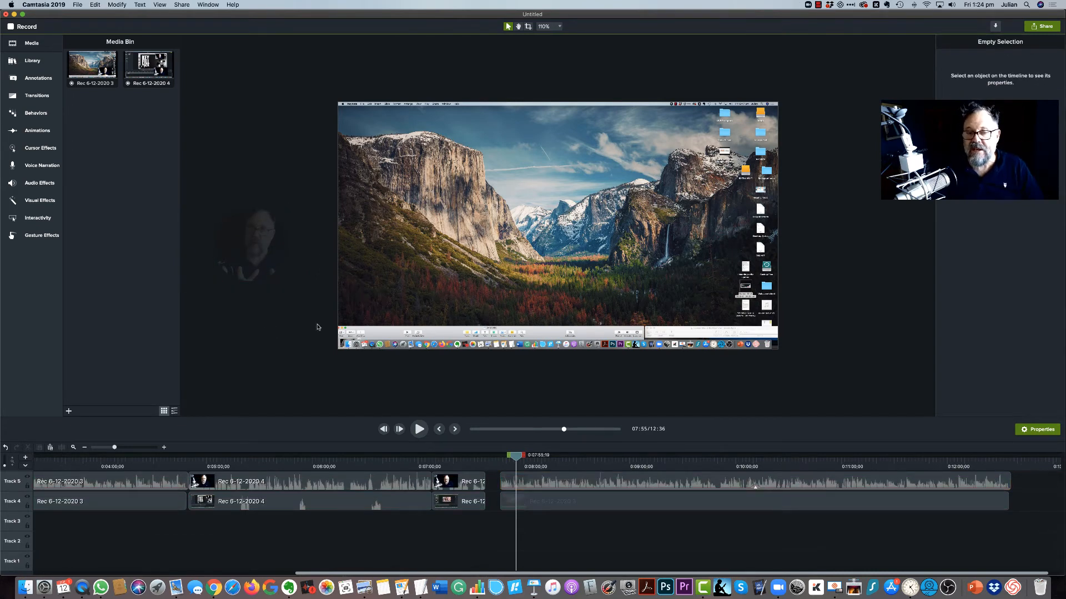
Step: Crop the screen clip's lower and upper edges to cut off the desktop dock and menu bar
{"action": "left_click", "coordinate": [408, 283]}
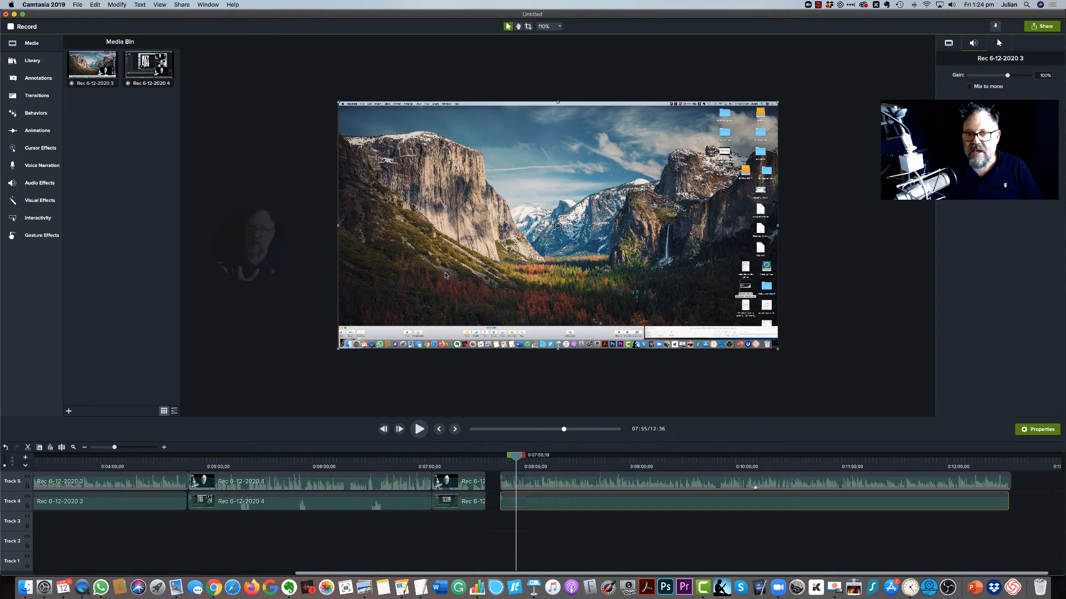
{"action": "mouse_move", "coordinate": [338, 349]}
{"action": "left_mouse_down"}
{"action": "mouse_move", "coordinate": [478, 274]}
{"action": "mouse_move", "coordinate": [350, 359]}
{"action": "left_mouse_up"}
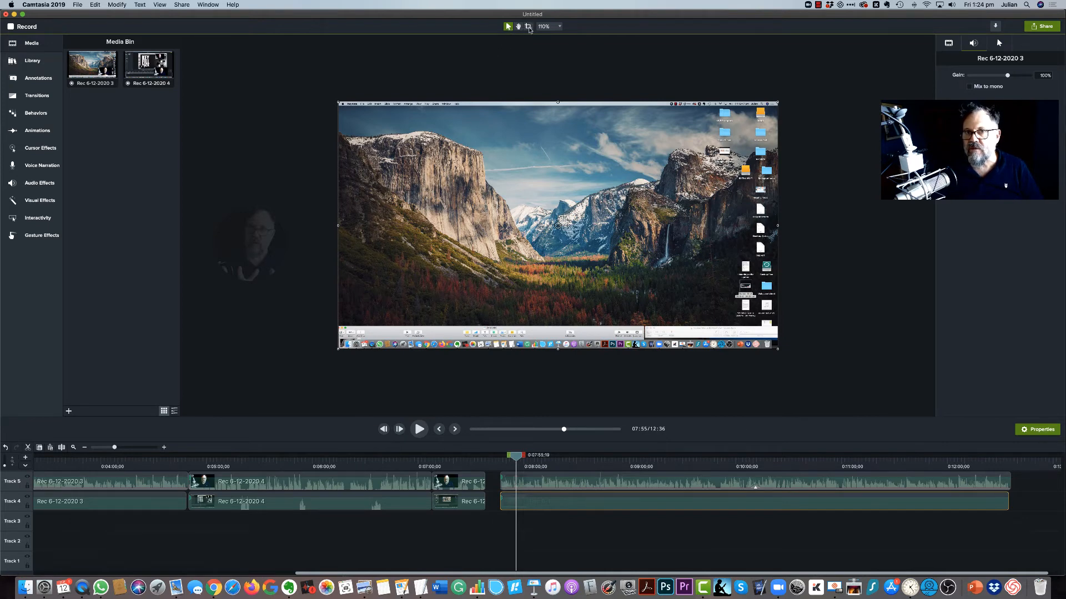
{"action": "left_click", "coordinate": [528, 27]}
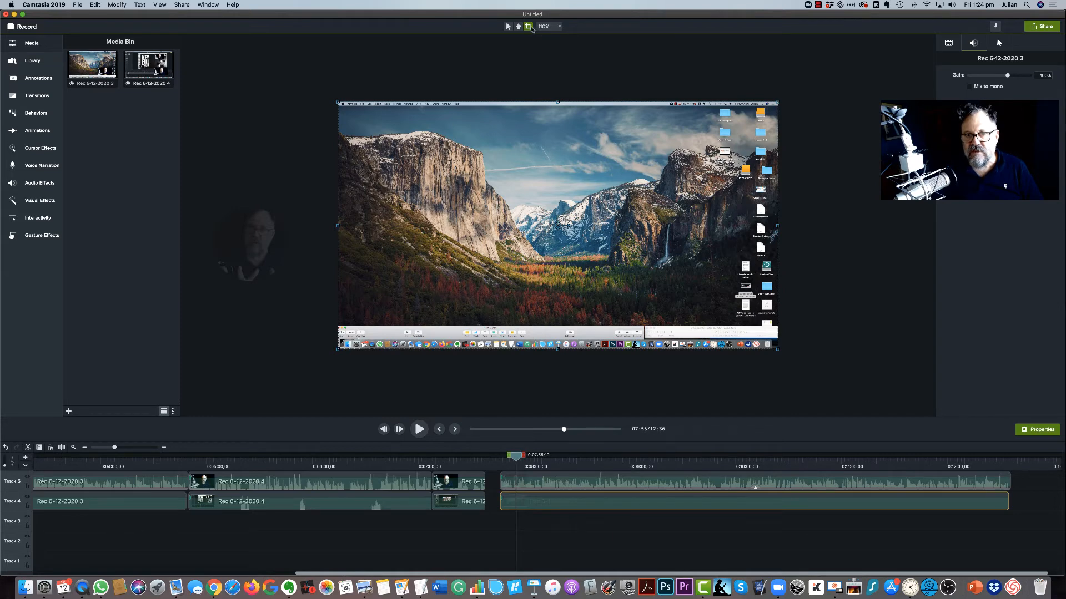
{"action": "left_click", "coordinate": [508, 27]}
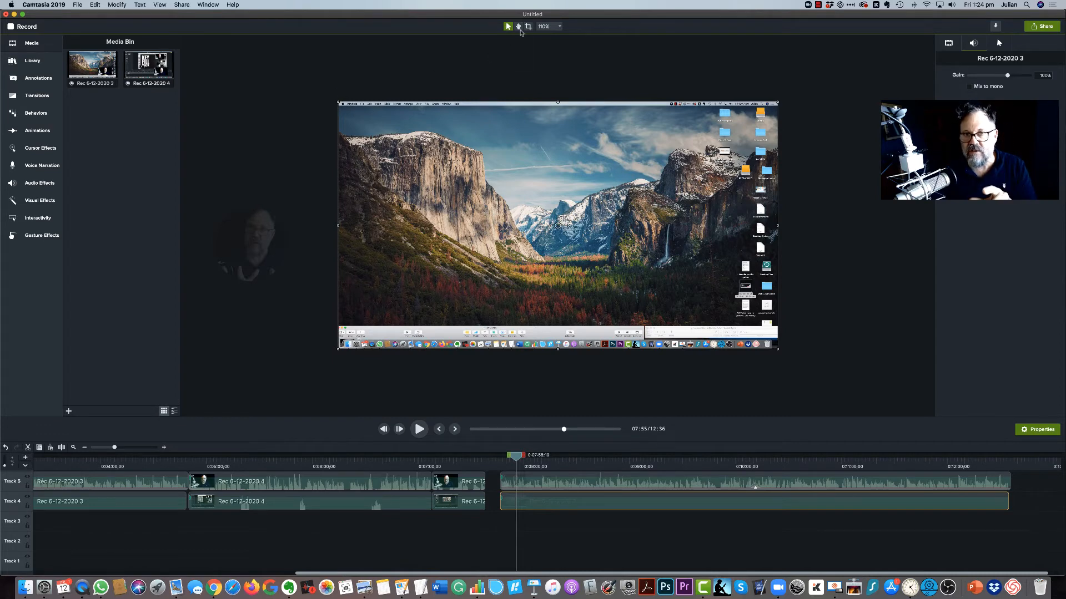
{"action": "left_click", "coordinate": [528, 27]}
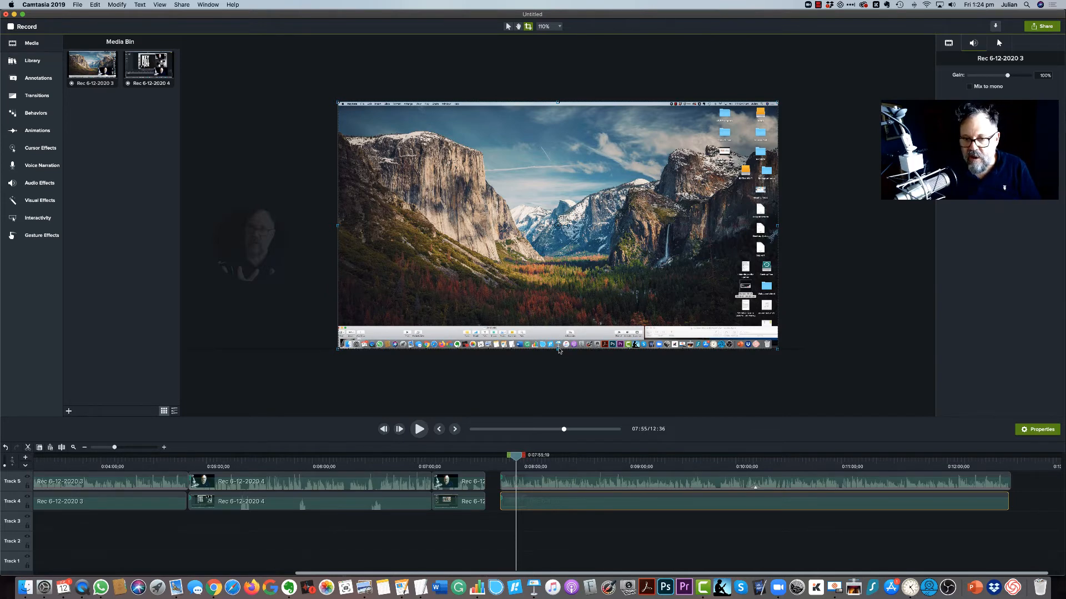
{"action": "left_click_drag", "start_coordinate": [558, 350], "coordinate": [558, 328]}
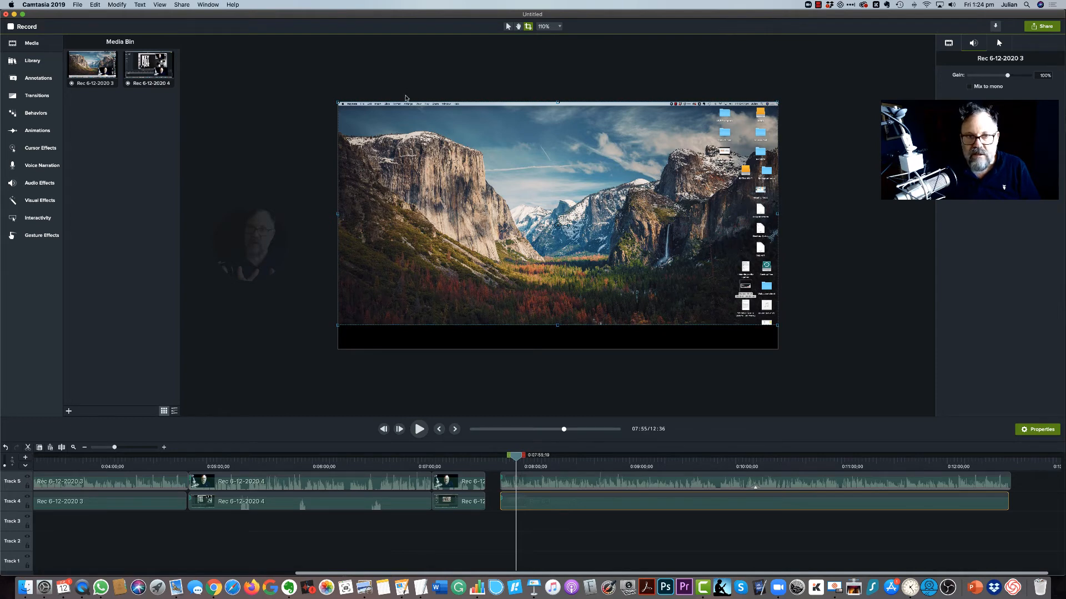
{"action": "left_click_drag", "start_coordinate": [559, 103], "coordinate": [560, 108]}
{"action": "left_click", "coordinate": [814, 232]}
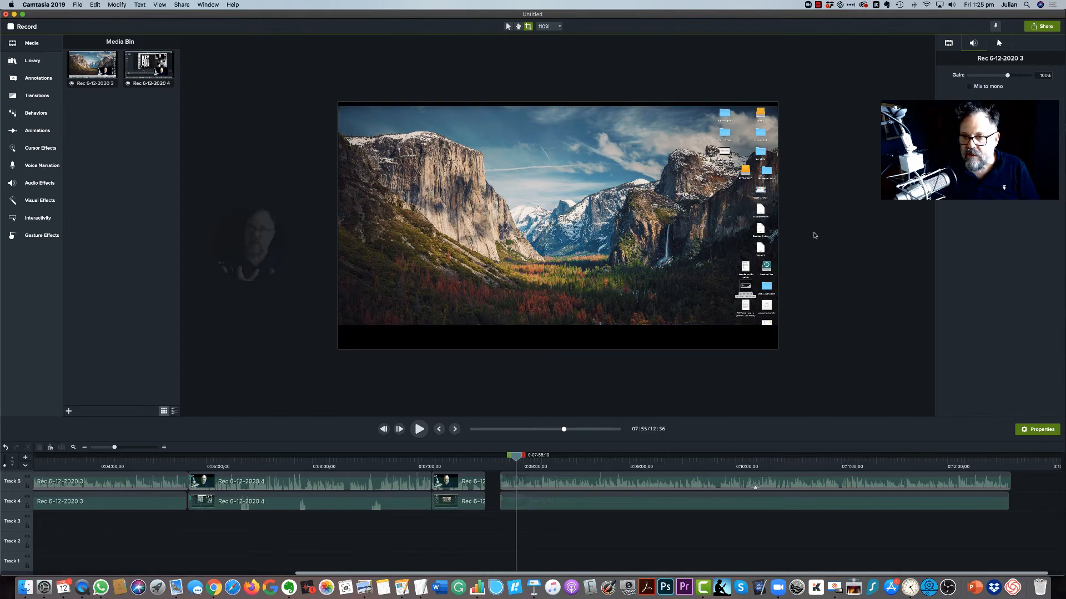
Step: Crop the screen clip at 11:23 down to the slide alone, trimming its upper edge and both sides, and nudge it slightly upward
{"action": "left_click_drag", "start_coordinate": [523, 461], "coordinate": [883, 455]}
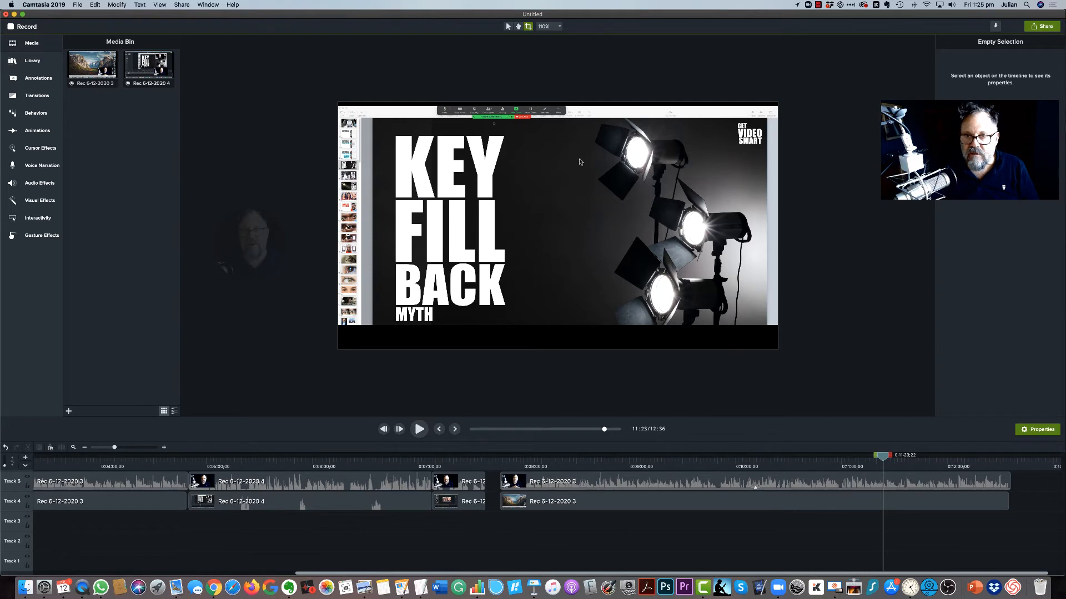
{"action": "left_click", "coordinate": [561, 119]}
{"action": "left_click_drag", "start_coordinate": [559, 108], "coordinate": [557, 121]}
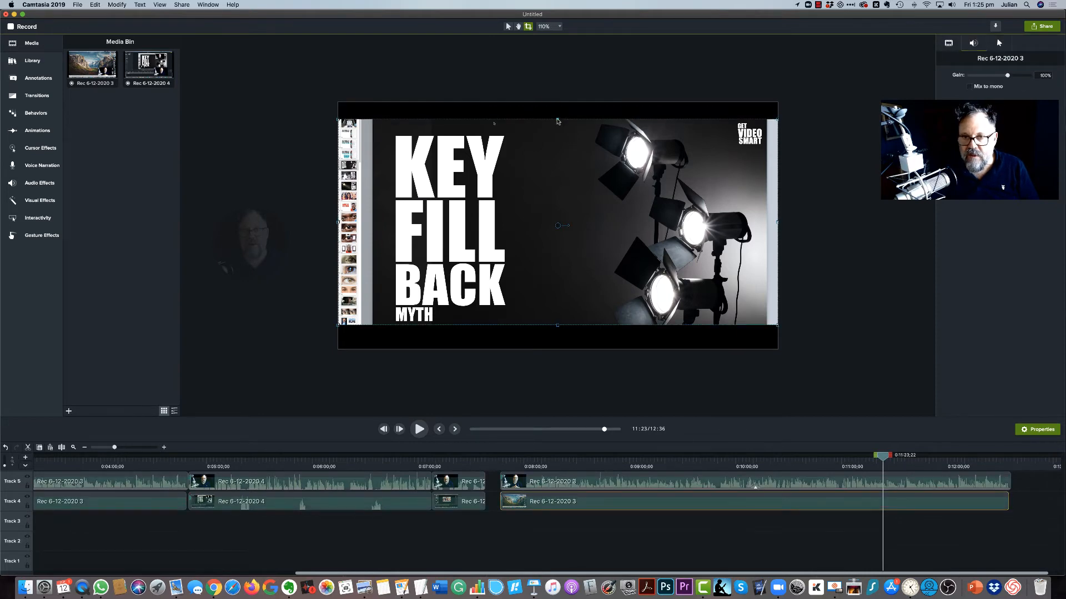
{"action": "left_click_drag", "start_coordinate": [338, 224], "coordinate": [373, 224]}
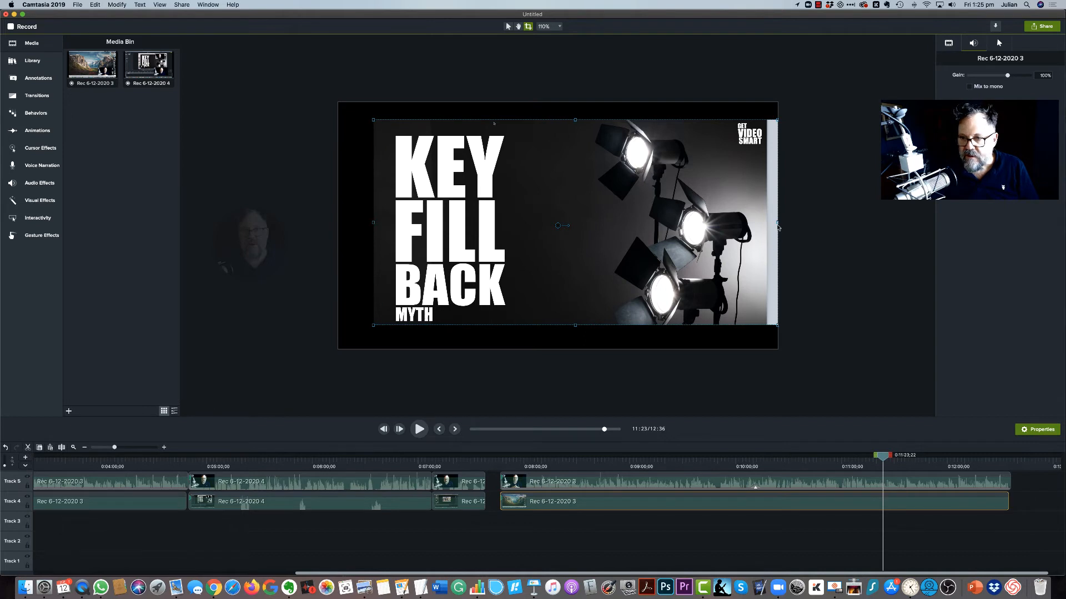
{"action": "left_click_drag", "start_coordinate": [778, 224], "coordinate": [767, 229]}
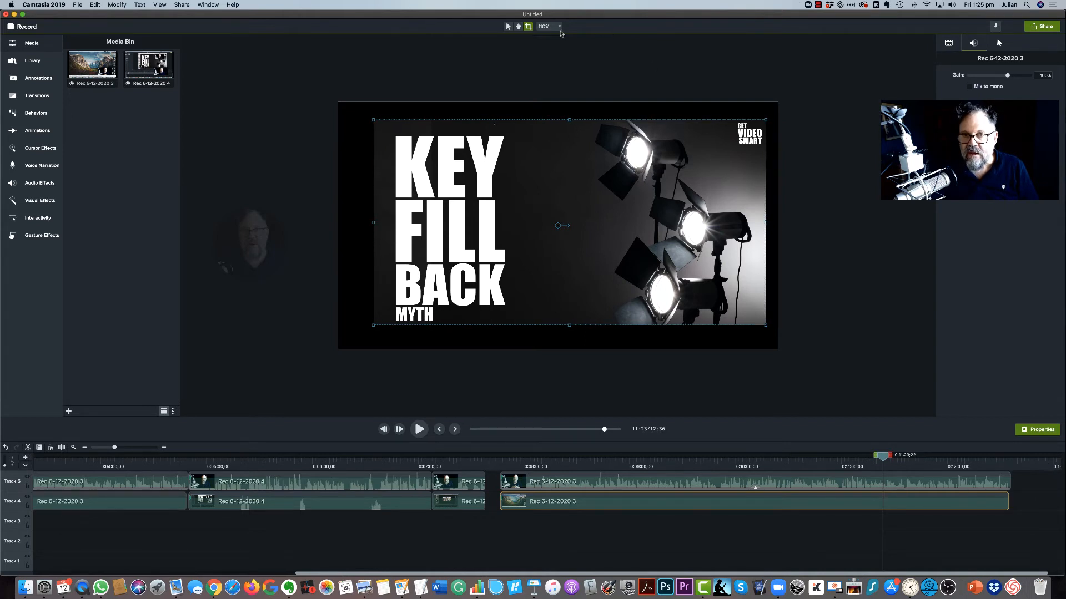
{"action": "left_click", "coordinate": [508, 27]}
{"action": "left_click", "coordinate": [865, 145]}
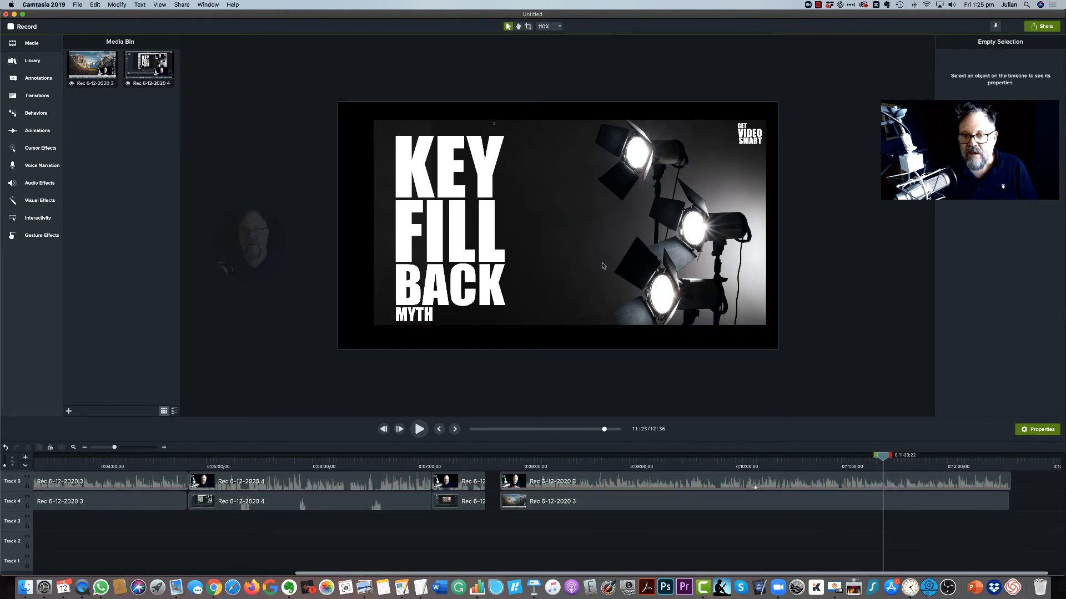
{"action": "mouse_move", "coordinate": [604, 264]}
{"action": "left_mouse_down"}
{"action": "mouse_move", "coordinate": [600, 241]}
{"action": "mouse_move", "coordinate": [605, 258]}
{"action": "left_mouse_up"}
Step: Try the circular webcam clip over the slide's lower-left corner and take it back off the canvas
{"action": "left_click", "coordinate": [252, 249]}
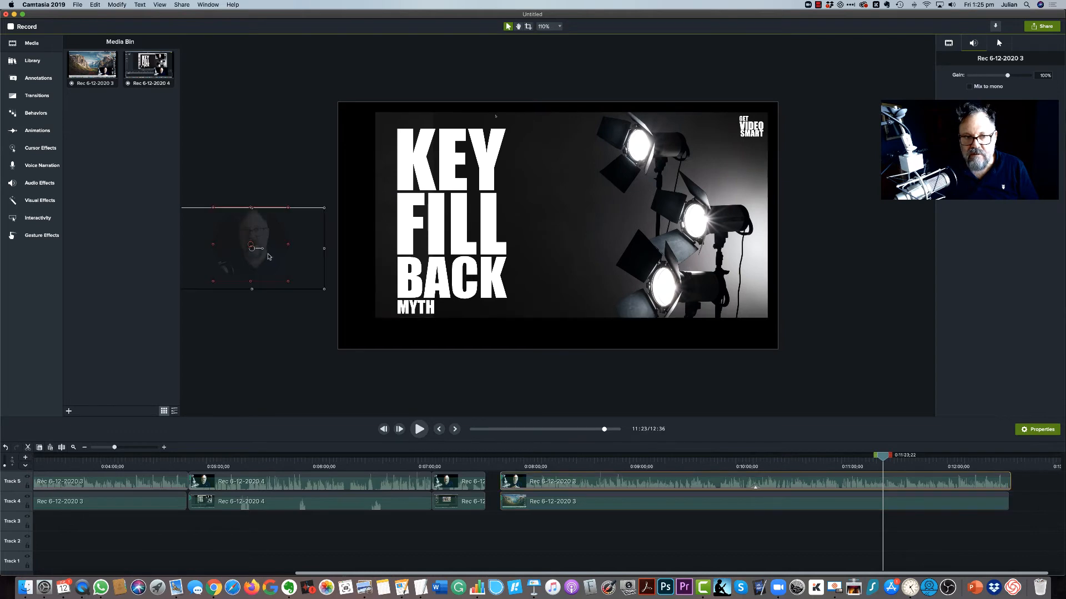
{"action": "left_click_drag", "start_coordinate": [252, 249], "coordinate": [385, 309]}
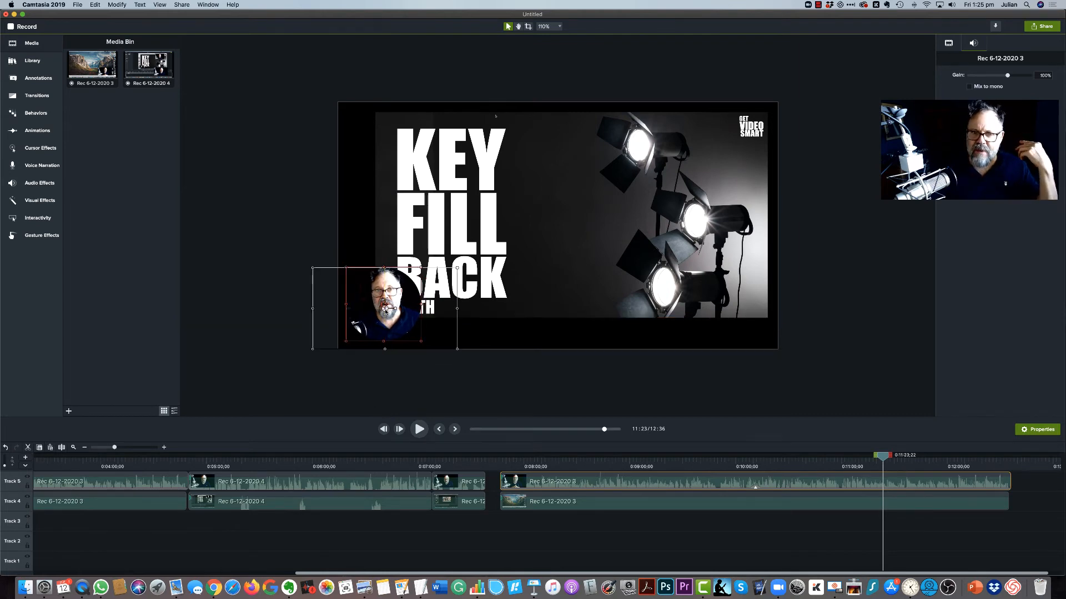
{"action": "left_click_drag", "start_coordinate": [385, 309], "coordinate": [282, 236]}
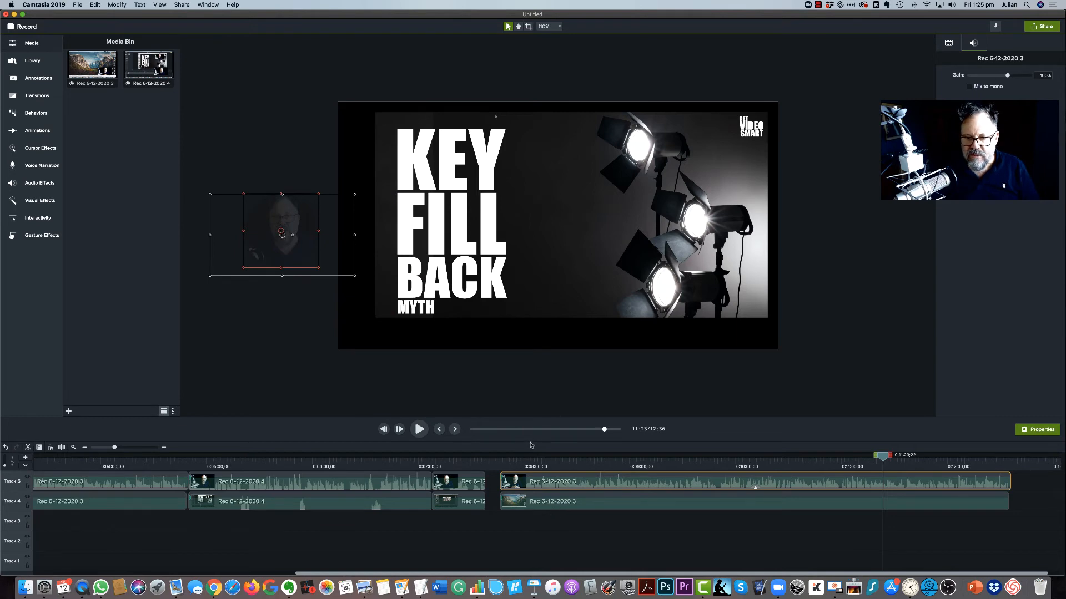
Step: Enlarge the timeline area and add a white rectangle shape annotation sized to cover the whole canvas
{"action": "left_click_drag", "start_coordinate": [528, 441], "coordinate": [526, 380]}
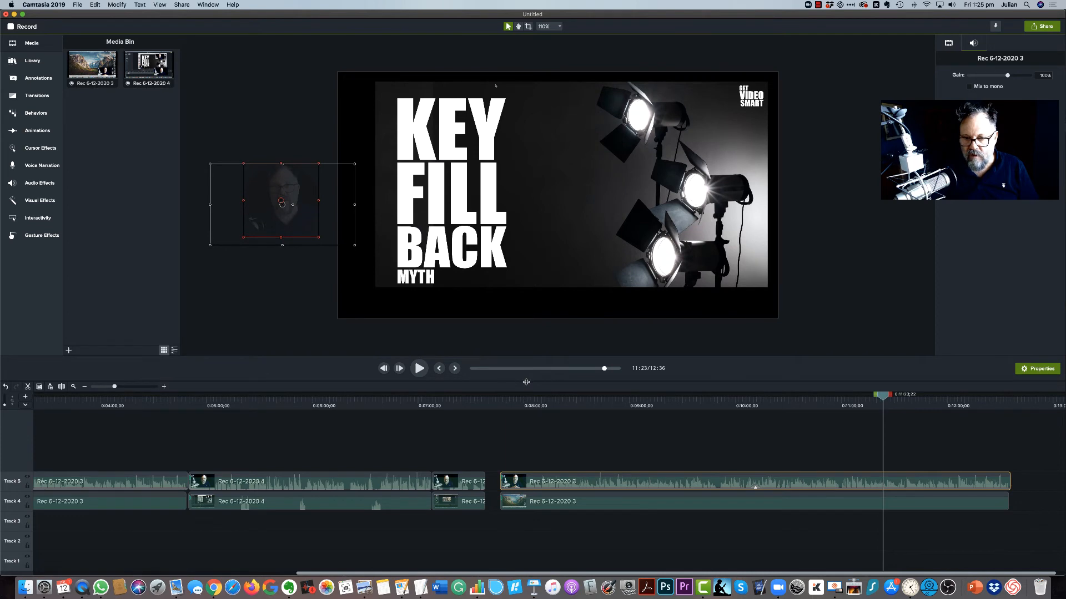
{"action": "left_click_drag", "start_coordinate": [527, 381], "coordinate": [521, 408]}
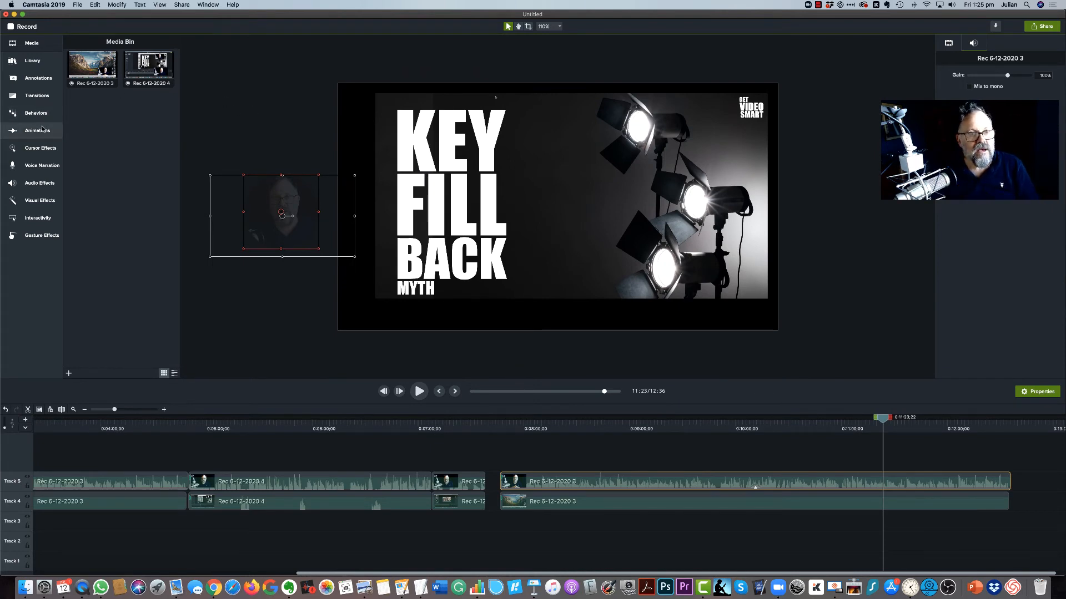
{"action": "left_click", "coordinate": [39, 78]}
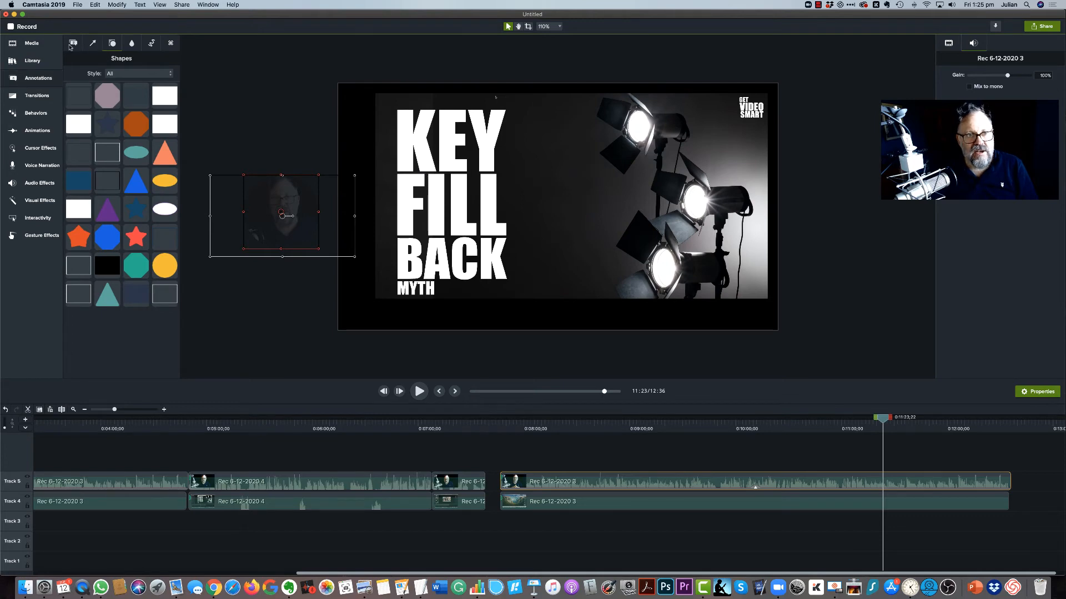
{"action": "left_click", "coordinate": [113, 44]}
{"action": "left_click", "coordinate": [114, 44]}
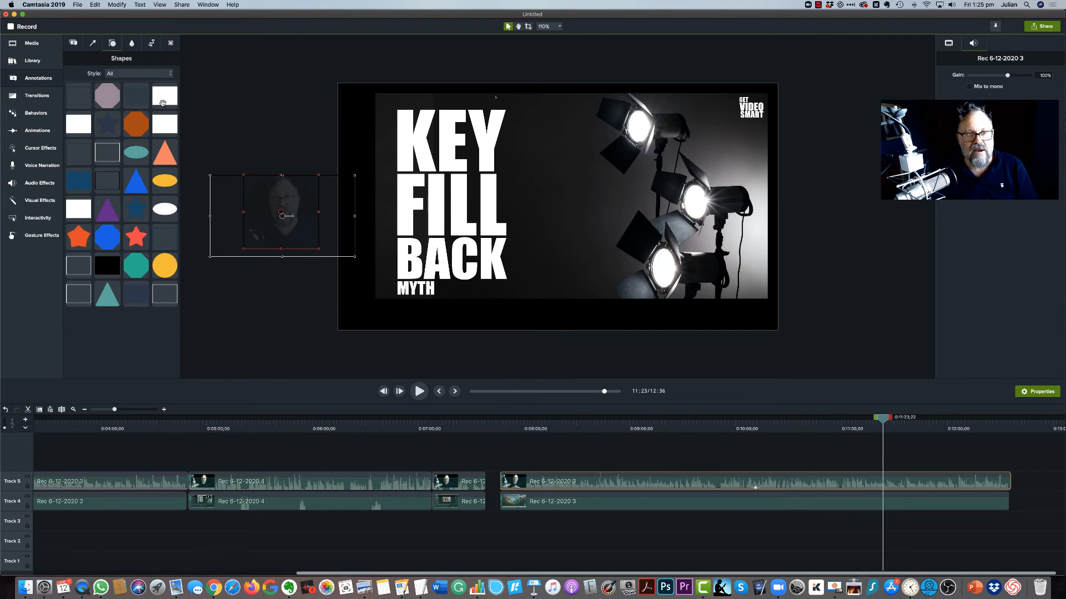
{"action": "left_click_drag", "start_coordinate": [163, 98], "coordinate": [787, 336]}
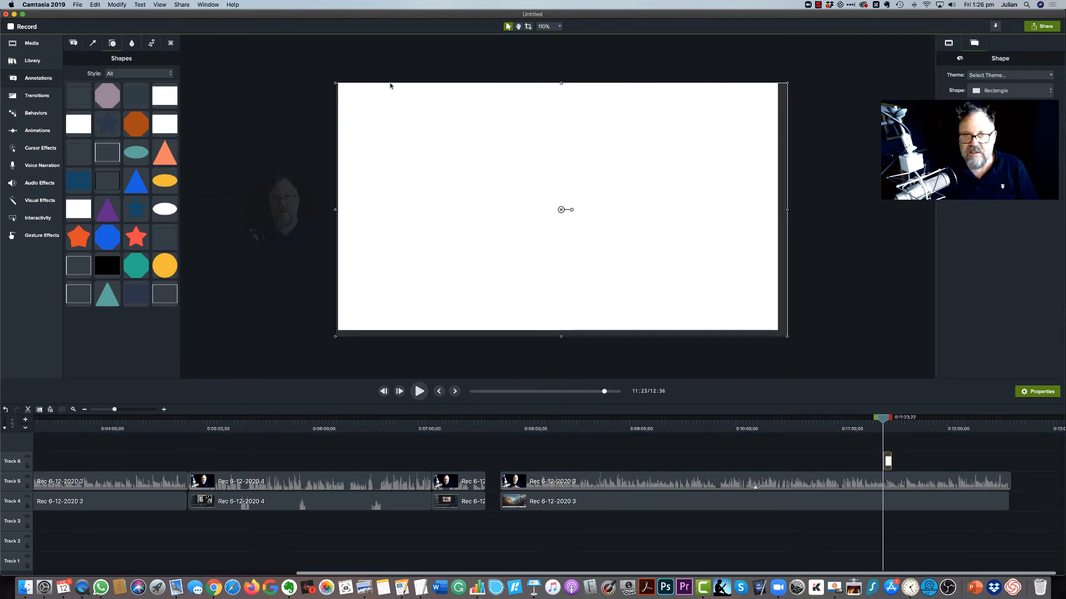
{"action": "left_click_drag", "start_coordinate": [336, 83], "coordinate": [336, 81]}
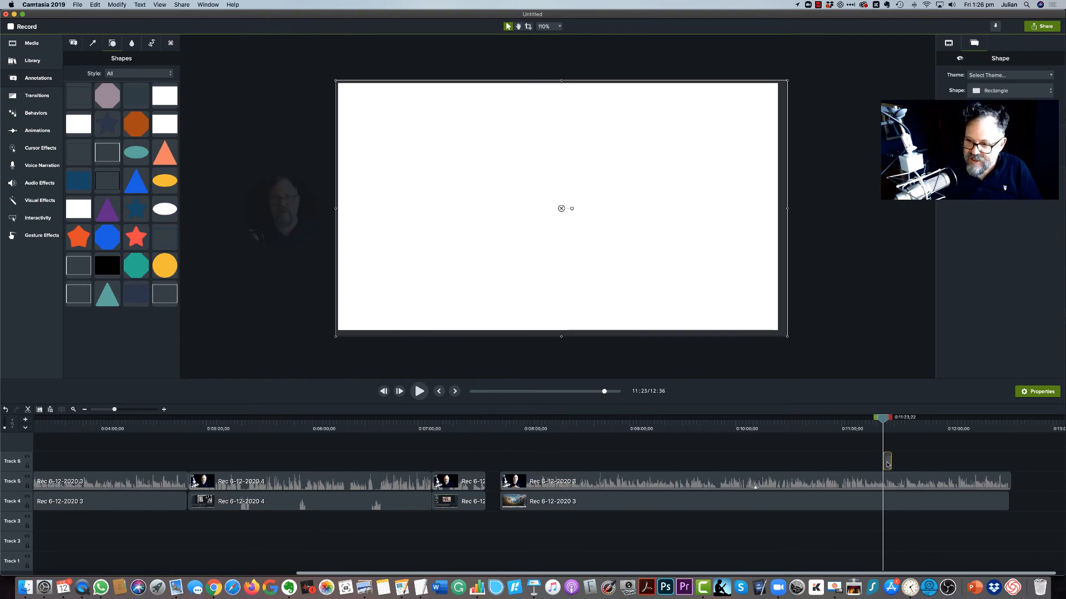
Step: Extend the white shape across the full length of the last recording and place it beneath the clips on Track 3
{"action": "left_click_drag", "start_coordinate": [887, 464], "coordinate": [1008, 464]}
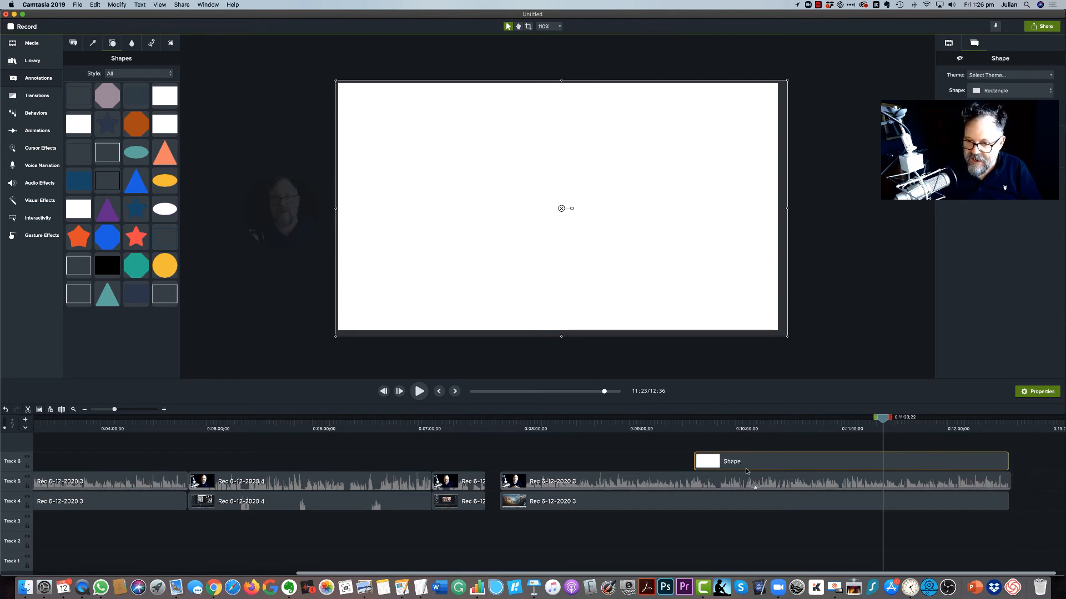
{"action": "left_click_drag", "start_coordinate": [694, 462], "coordinate": [502, 461]}
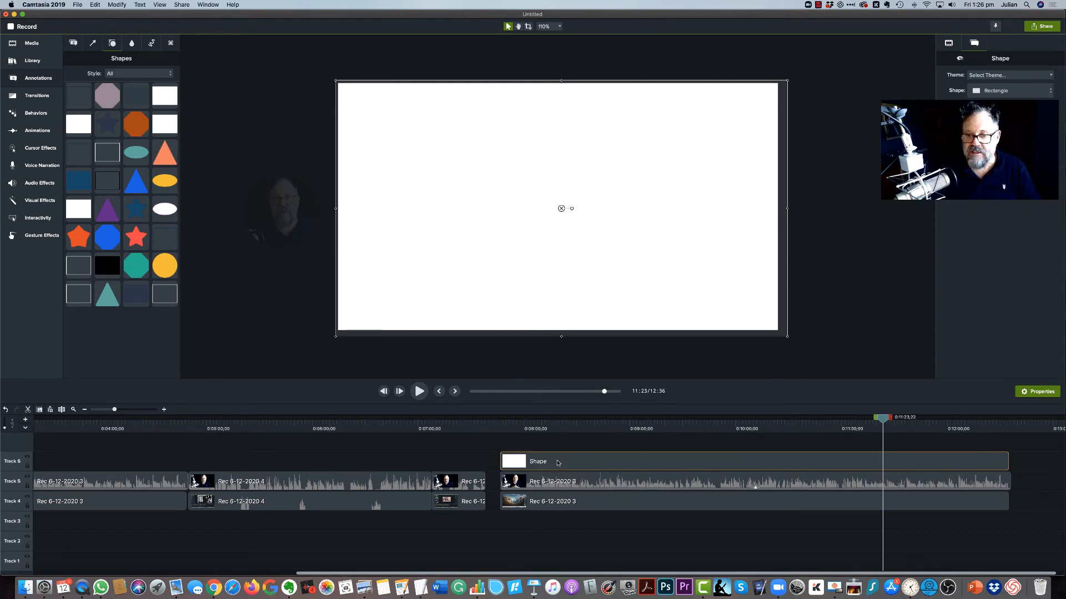
{"action": "left_click_drag", "start_coordinate": [557, 461], "coordinate": [560, 521]}
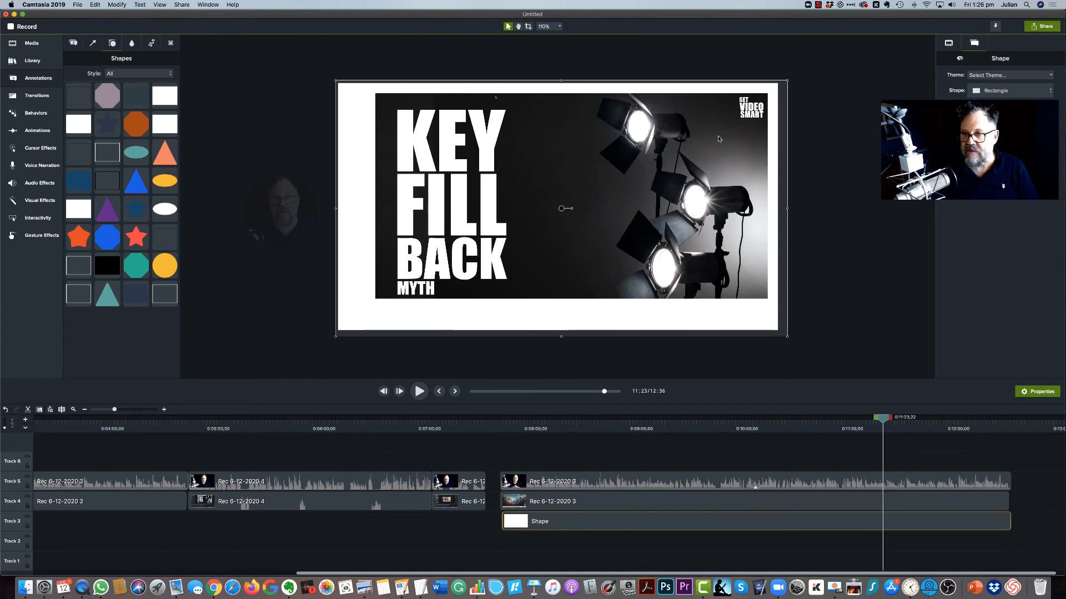
Step: Place the circular webcam clip in the canvas's lower-left corner, and shrink the slide clip and shift it toward the upper right
{"action": "left_click", "coordinate": [331, 212]}
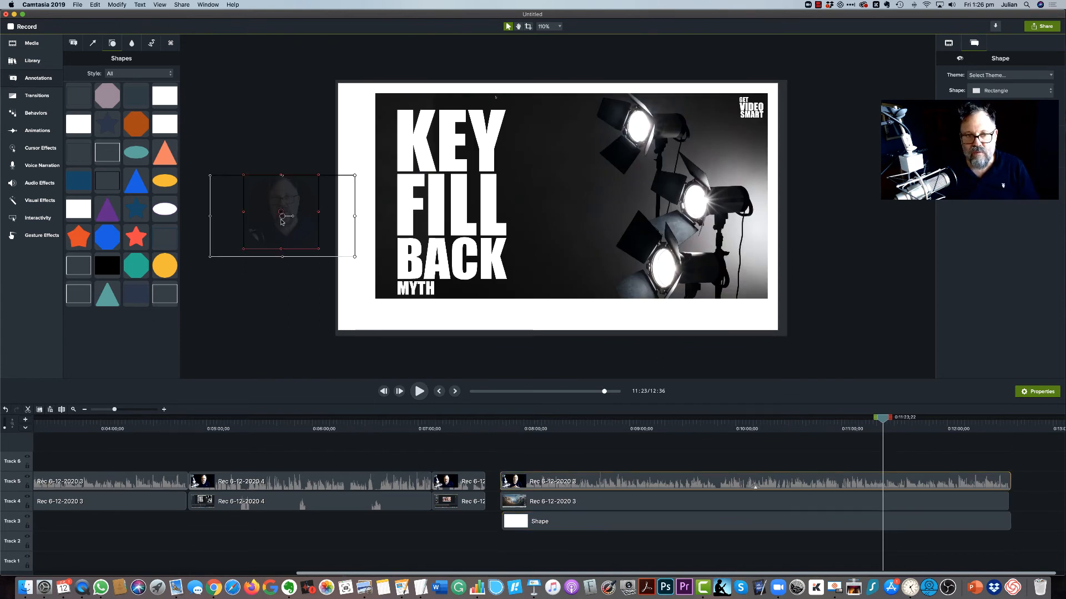
{"action": "left_click_drag", "start_coordinate": [304, 234], "coordinate": [384, 296]}
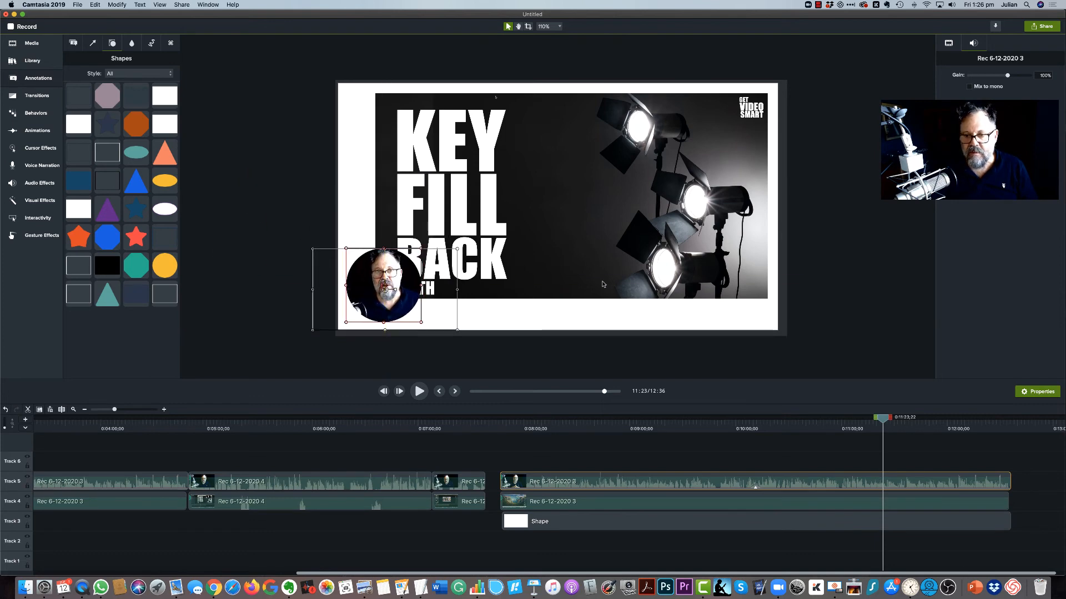
{"action": "left_click", "coordinate": [578, 185]}
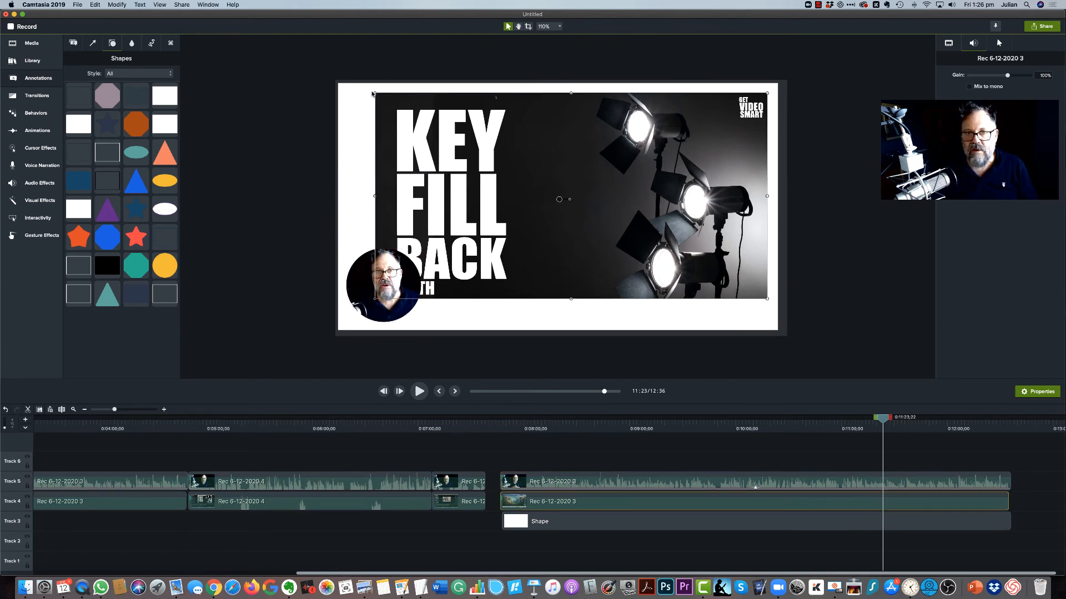
{"action": "left_click_drag", "start_coordinate": [375, 94], "coordinate": [444, 125]}
{"action": "left_click_drag", "start_coordinate": [469, 222], "coordinate": [470, 194]}
{"action": "left_click_drag", "start_coordinate": [383, 300], "coordinate": [392, 307]}
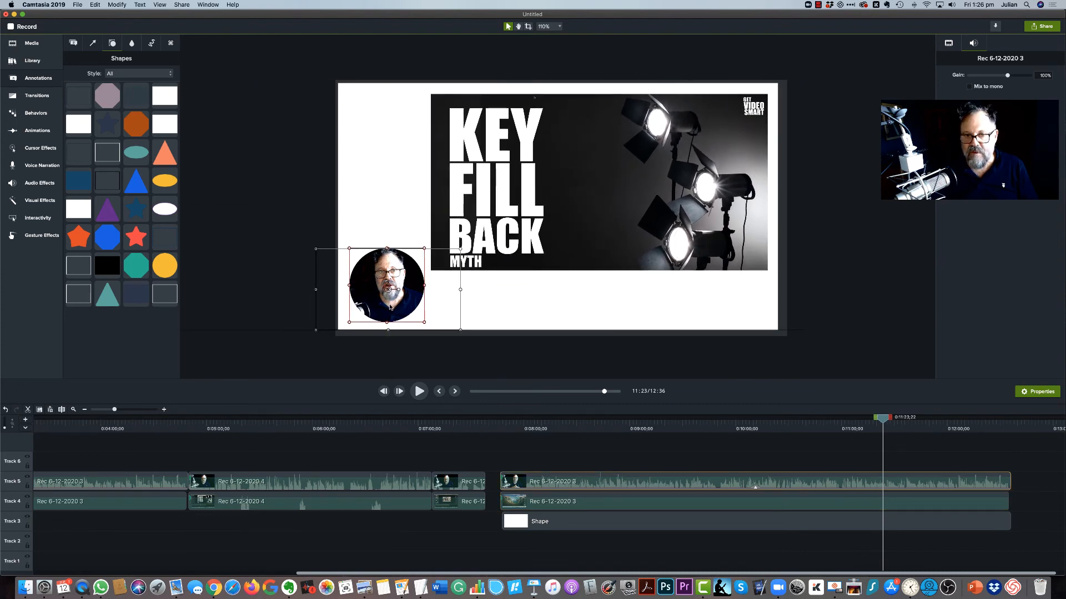
{"action": "left_click", "coordinate": [290, 245]}
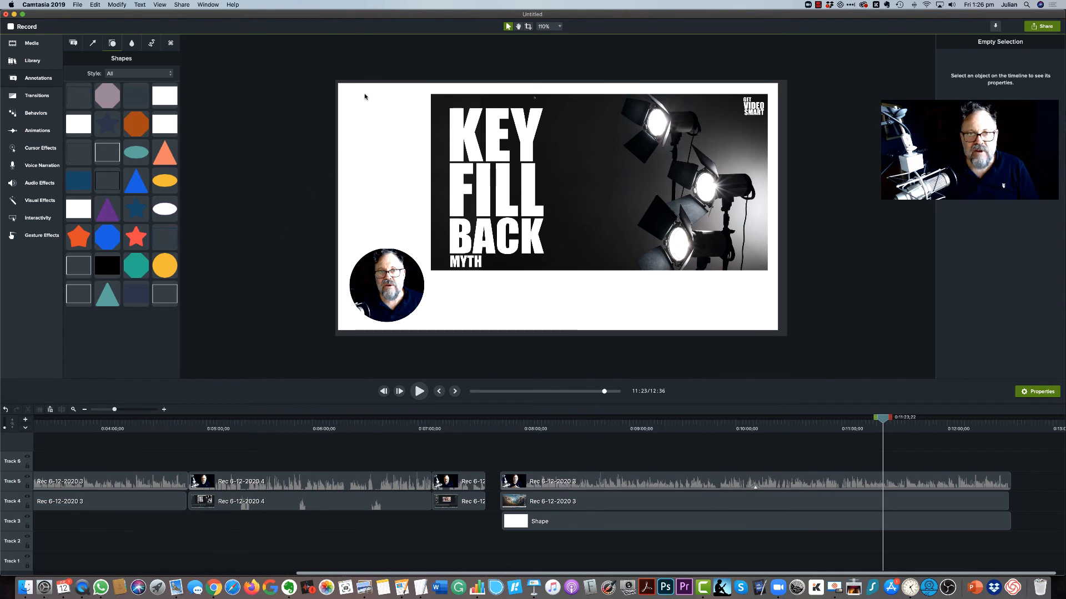
Step: Add a dark blue rectangle shape on Track 3, between the slide clip and the white background, and extend it to the clips' end
{"action": "left_click", "coordinate": [78, 184]}
{"action": "left_click_drag", "start_coordinate": [79, 184], "coordinate": [501, 527]}
{"action": "left_click_drag", "start_coordinate": [587, 522], "coordinate": [1010, 522]}
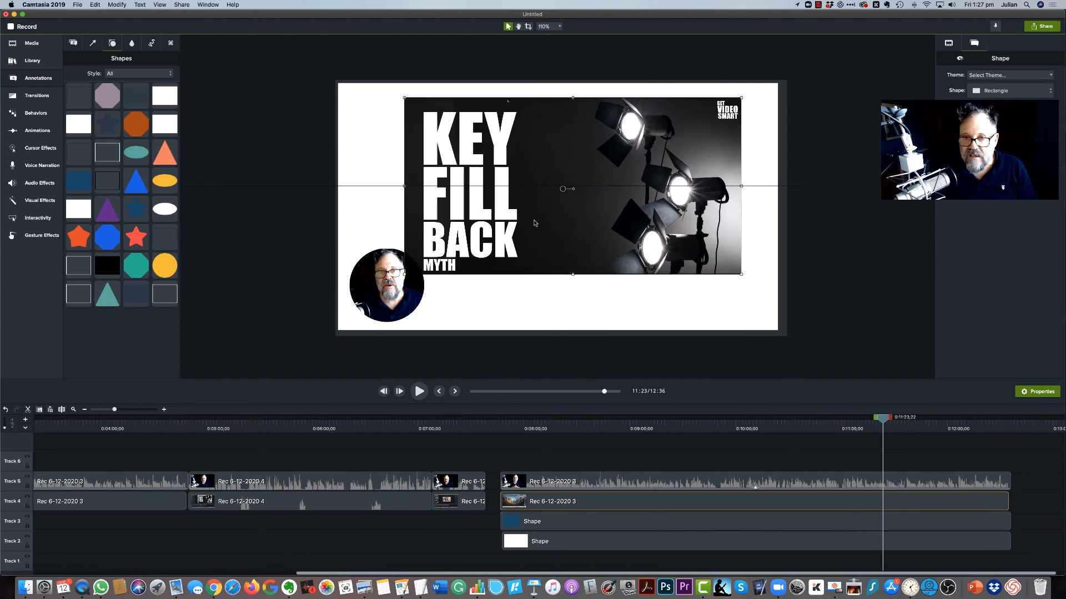
Step: Resize the blue rectangle behind the slide clip and align both so it forms a thin, even border around the slide
{"action": "left_click_drag", "start_coordinate": [464, 208], "coordinate": [605, 242]}
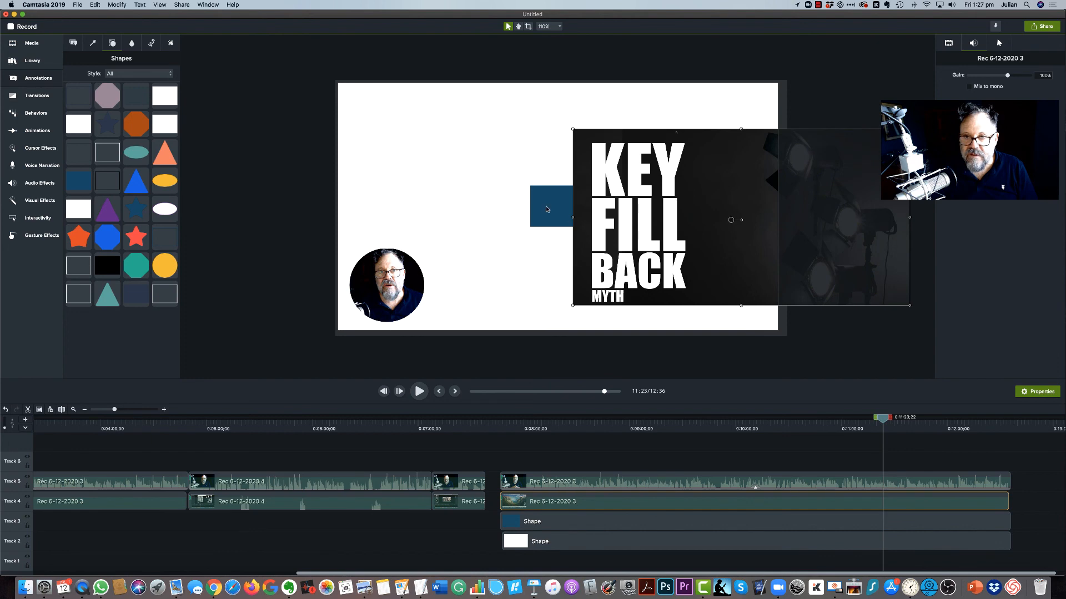
{"action": "left_click_drag", "start_coordinate": [548, 208], "coordinate": [745, 319]}
{"action": "left_click_drag", "start_coordinate": [689, 242], "coordinate": [499, 209]}
{"action": "left_click", "coordinate": [656, 325]}
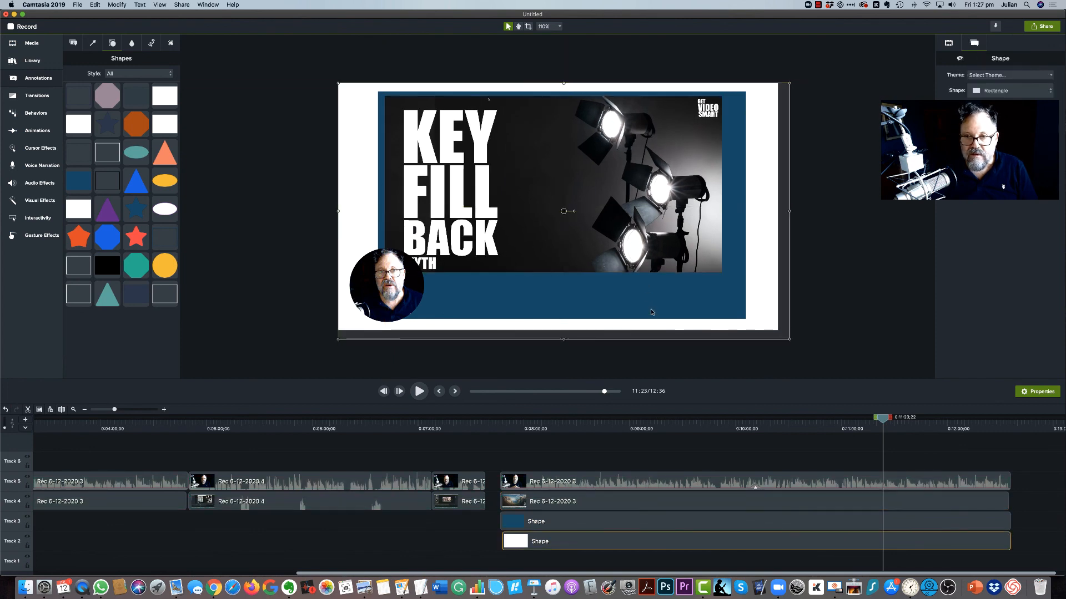
{"action": "left_click", "coordinate": [647, 306]}
{"action": "left_click_drag", "start_coordinate": [648, 306], "coordinate": [650, 303]}
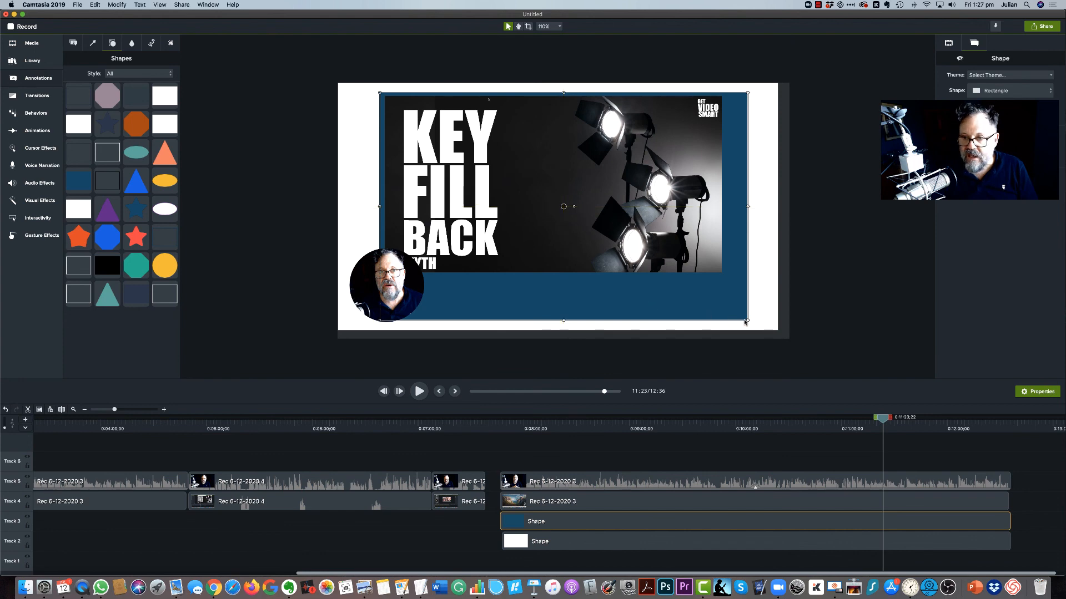
{"action": "left_click_drag", "start_coordinate": [745, 322], "coordinate": [727, 279]}
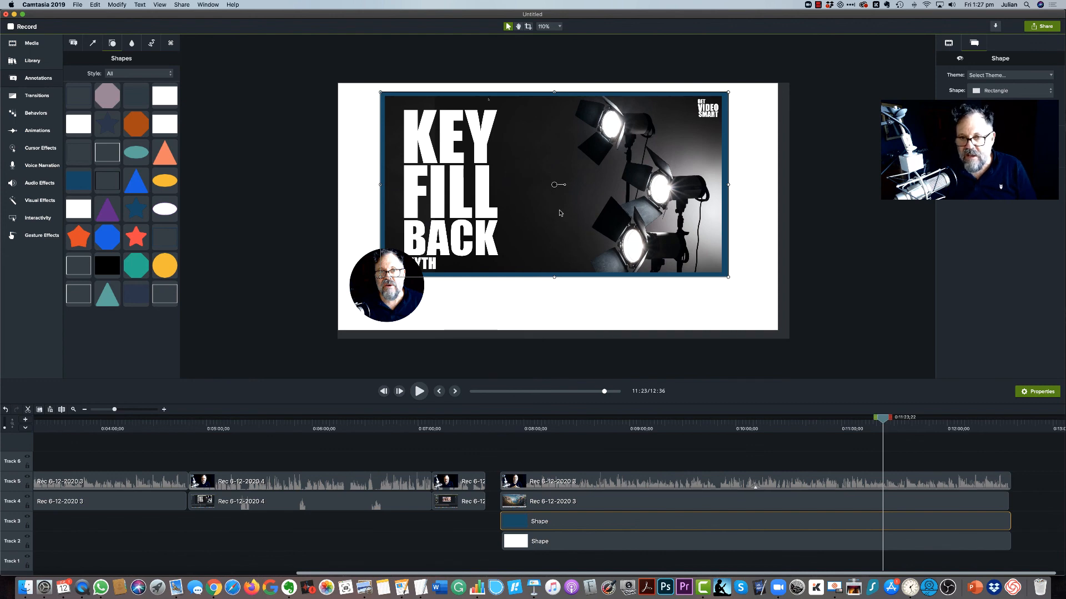
{"action": "left_click", "coordinate": [558, 532]}
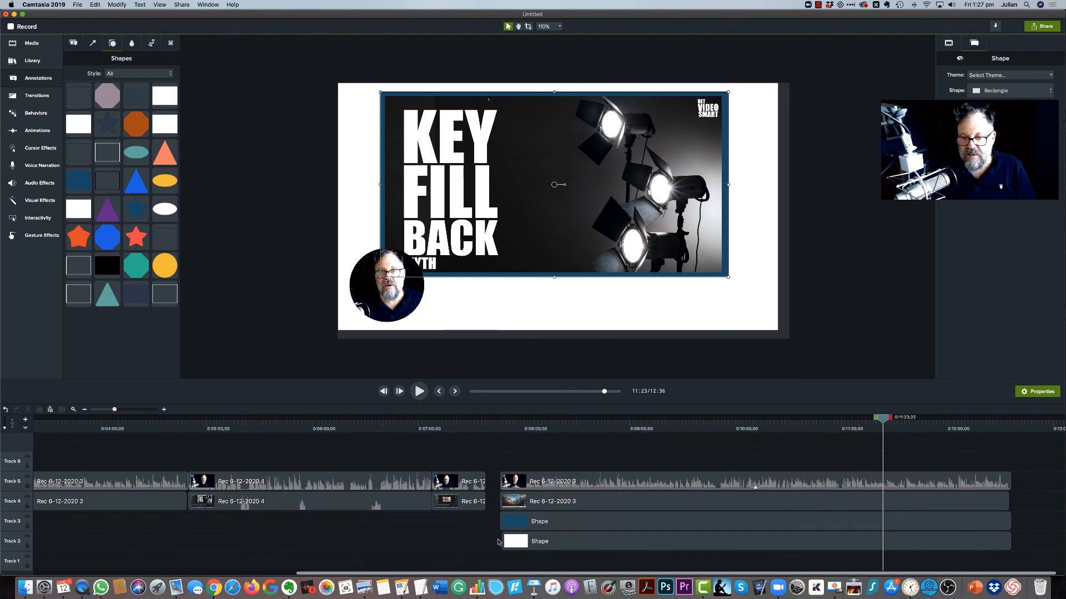
Step: Move the slide clip and its blue border rectangle together to the right so they sit near the canvas's right edge
{"action": "left_click", "coordinate": [556, 529]}
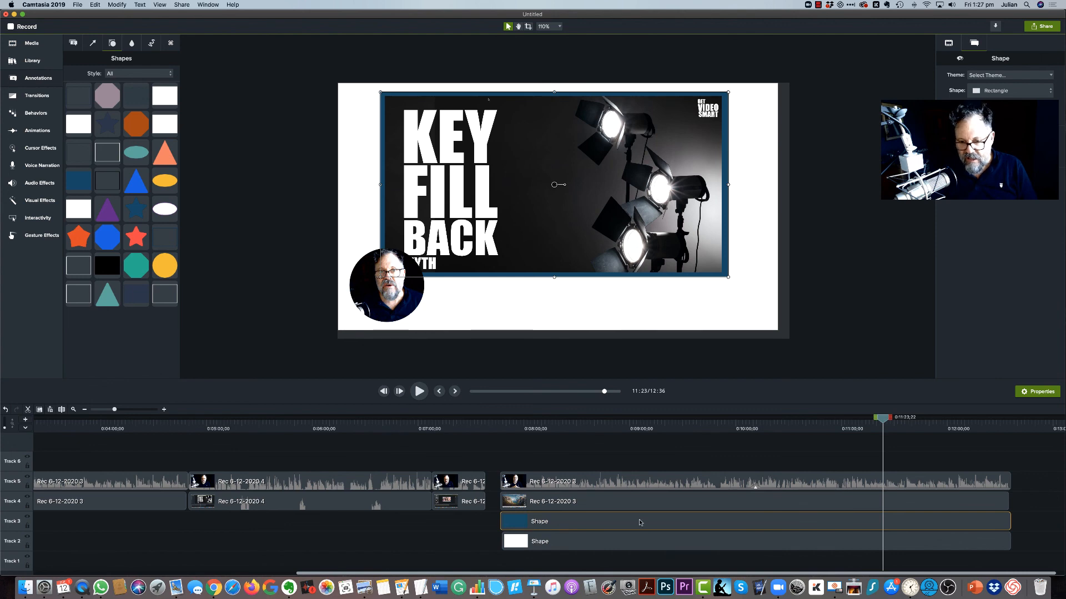
{"action": "left_click", "coordinate": [557, 503]}
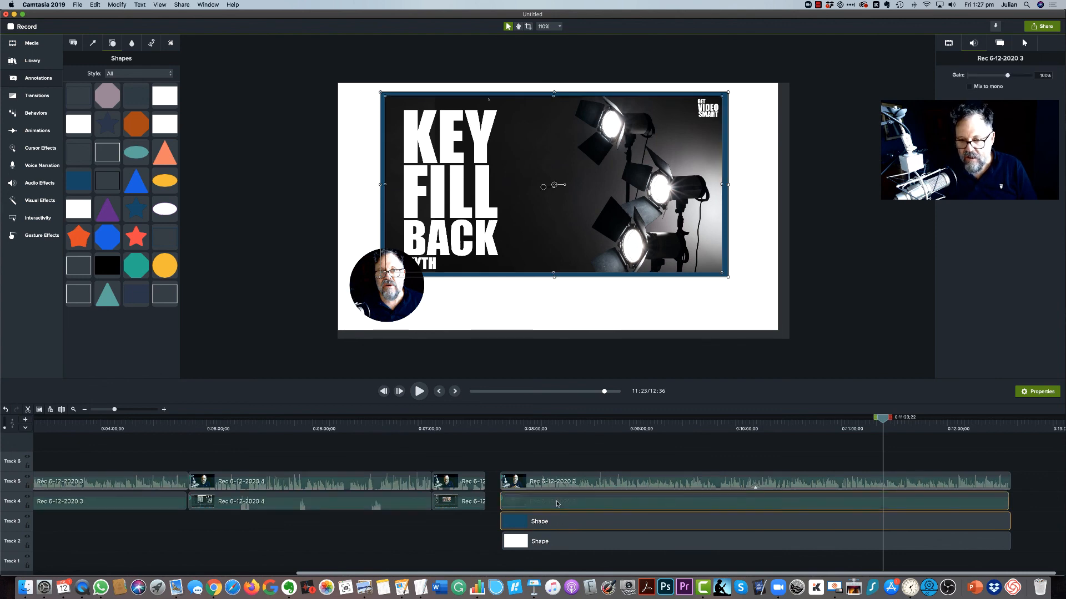
{"action": "left_click_drag", "start_coordinate": [540, 231], "coordinate": [584, 231]}
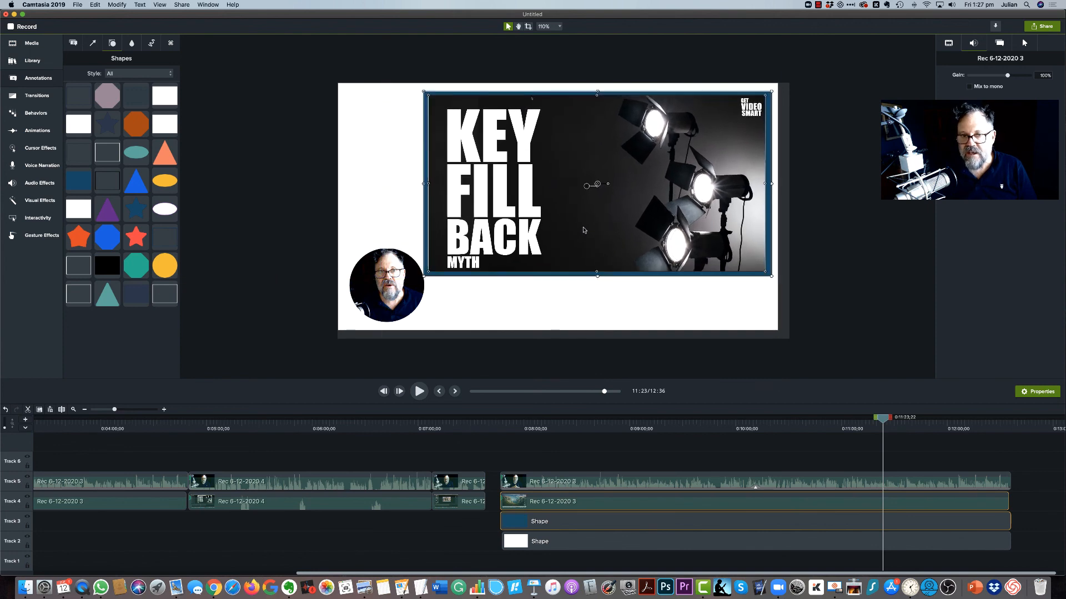
{"action": "left_click", "coordinate": [826, 248]}
Step: Enlarge the circular webcam clip slightly and shift it up so it overlaps the slide's lower-left corner
{"action": "left_click", "coordinate": [433, 308]}
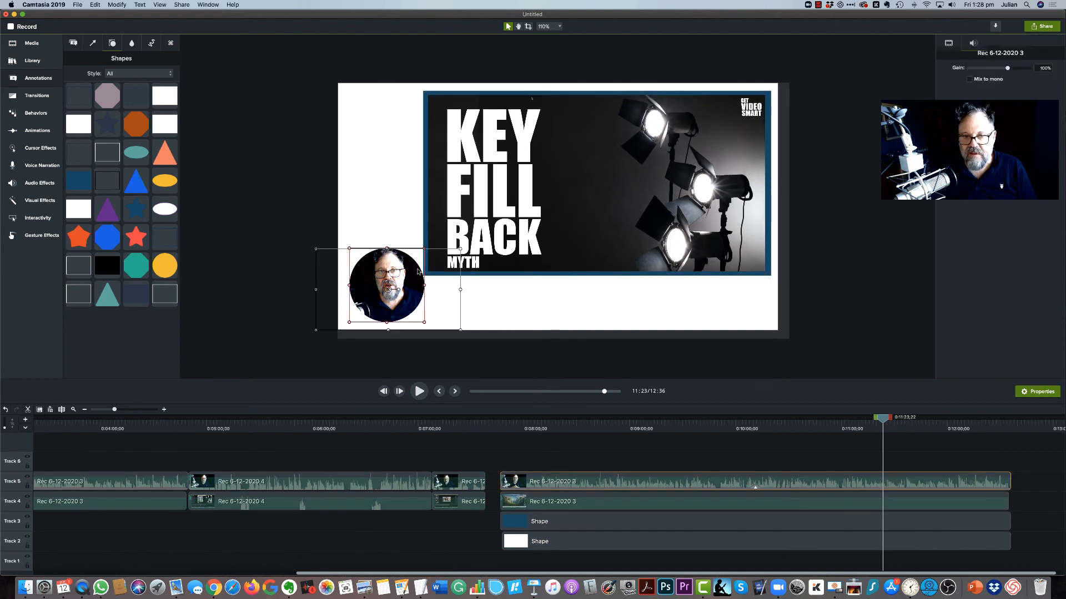
{"action": "left_click_drag", "start_coordinate": [461, 249], "coordinate": [483, 232]}
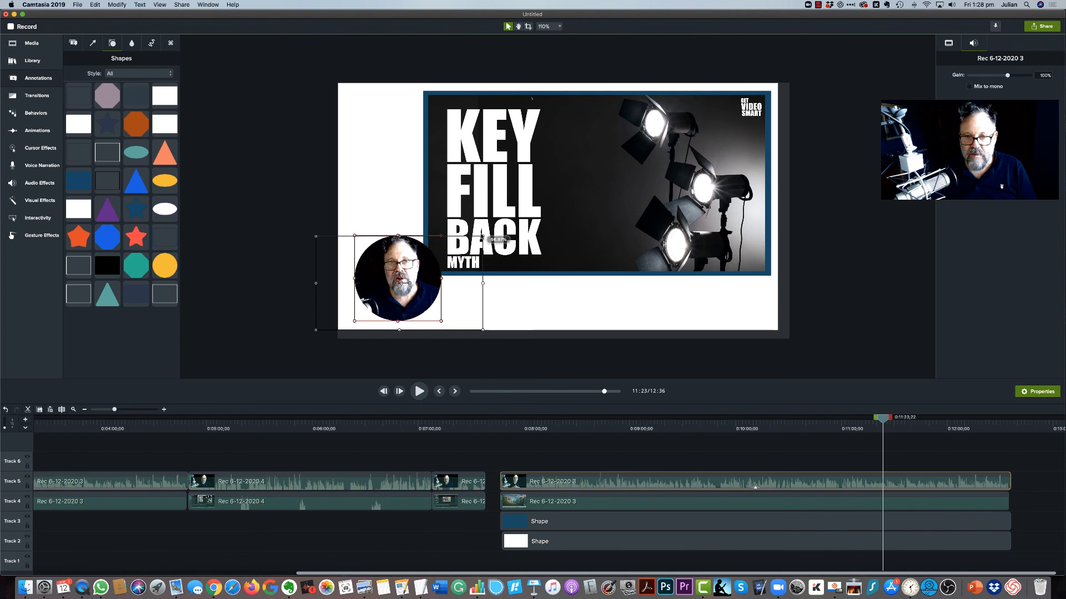
{"action": "left_click_drag", "start_coordinate": [418, 289], "coordinate": [413, 277]}
{"action": "left_click", "coordinate": [587, 299]}
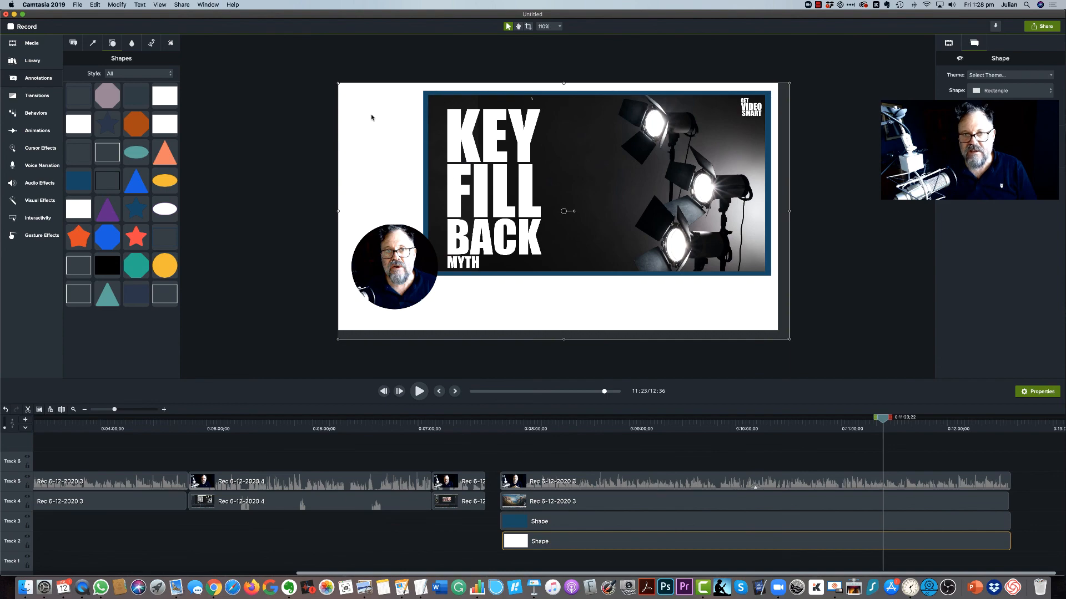